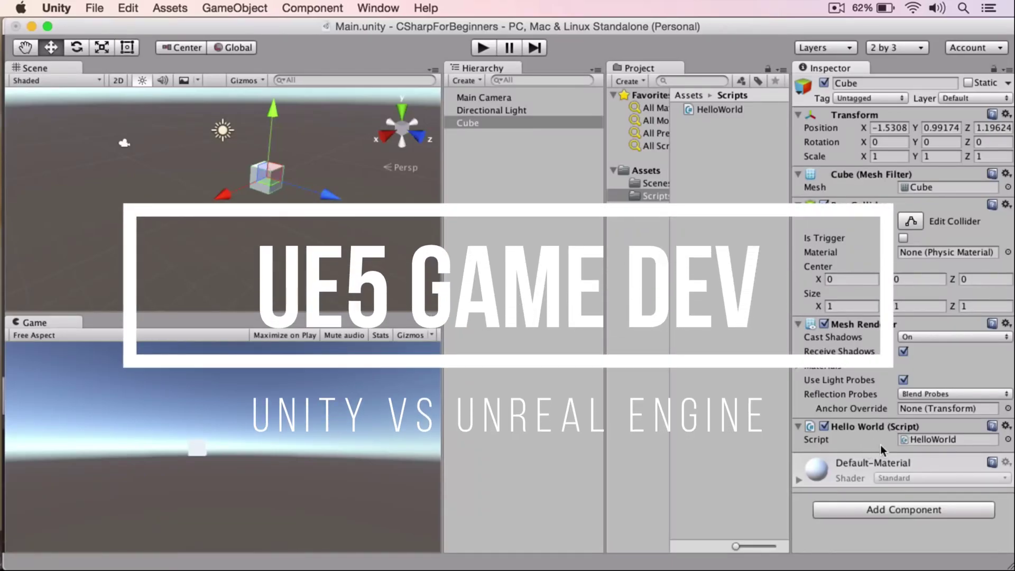
- Open the Cube's HelloWorld.cs script in MonoDevelop and close the PlayStateScene2.cs tab
{"action": "left_click", "coordinate": [907, 439]}
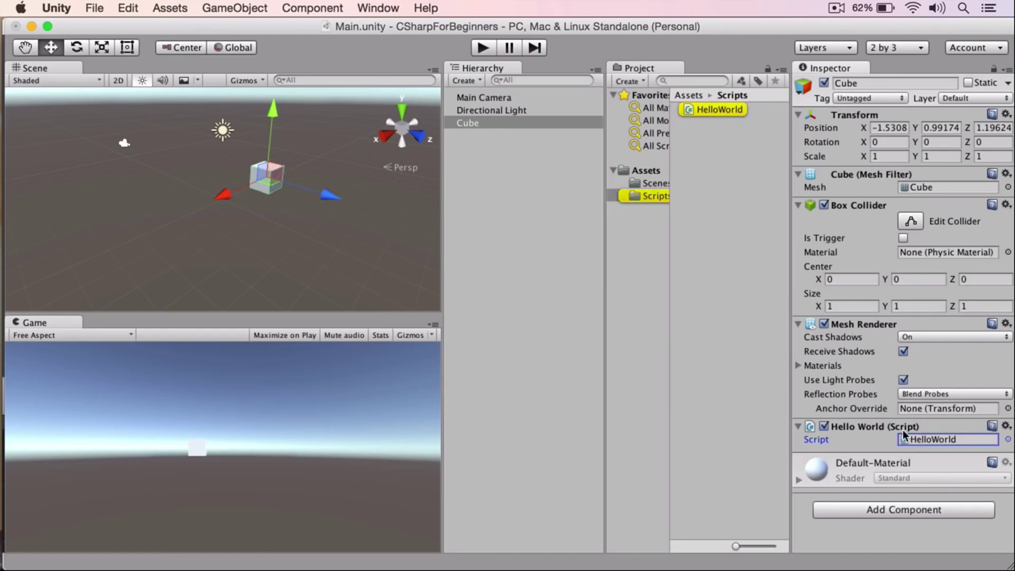
{"action": "double_click", "coordinate": [912, 439]}
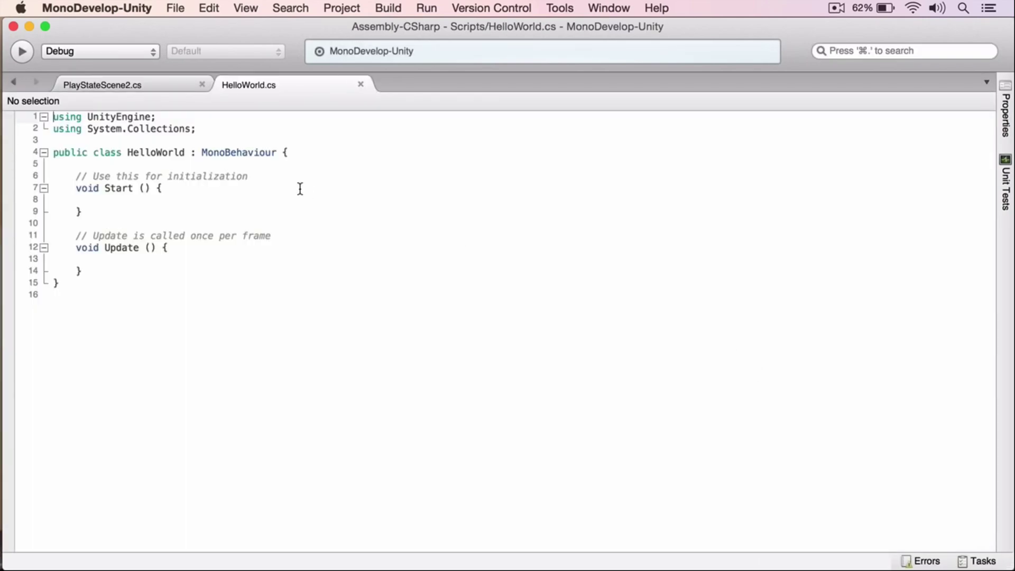
{"action": "left_click", "coordinate": [201, 84]}
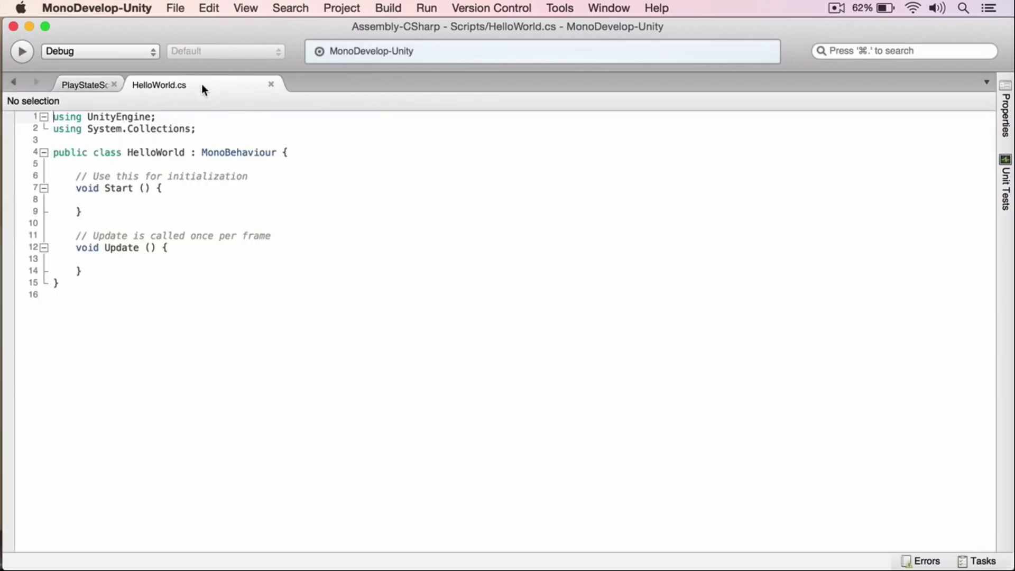
{"action": "left_click", "coordinate": [172, 161]}
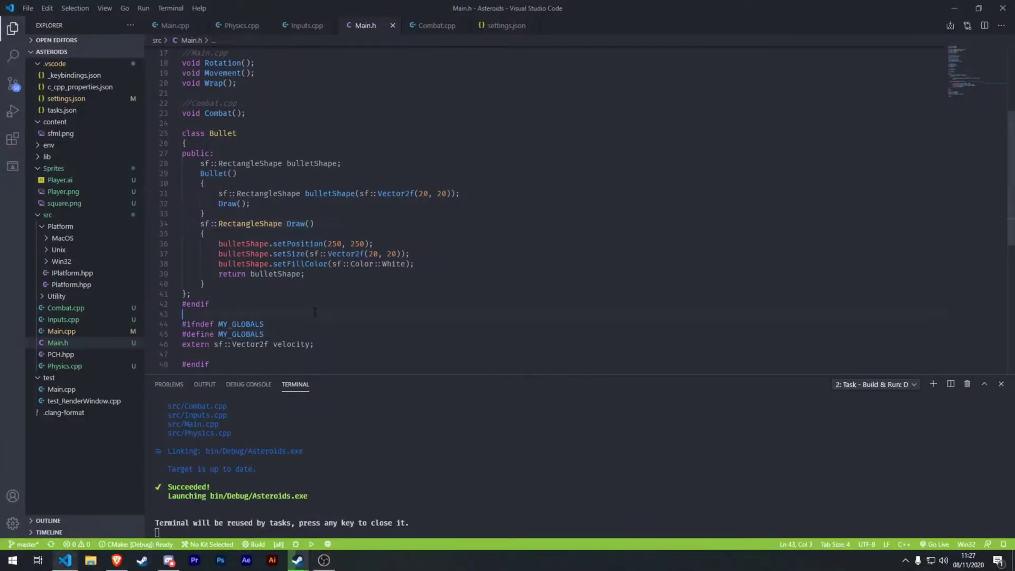
- Look over the Bullet class in Main.h, then view Physics.cpp
{"action": "left_click_drag", "start_coordinate": [184, 132], "coordinate": [213, 152]}
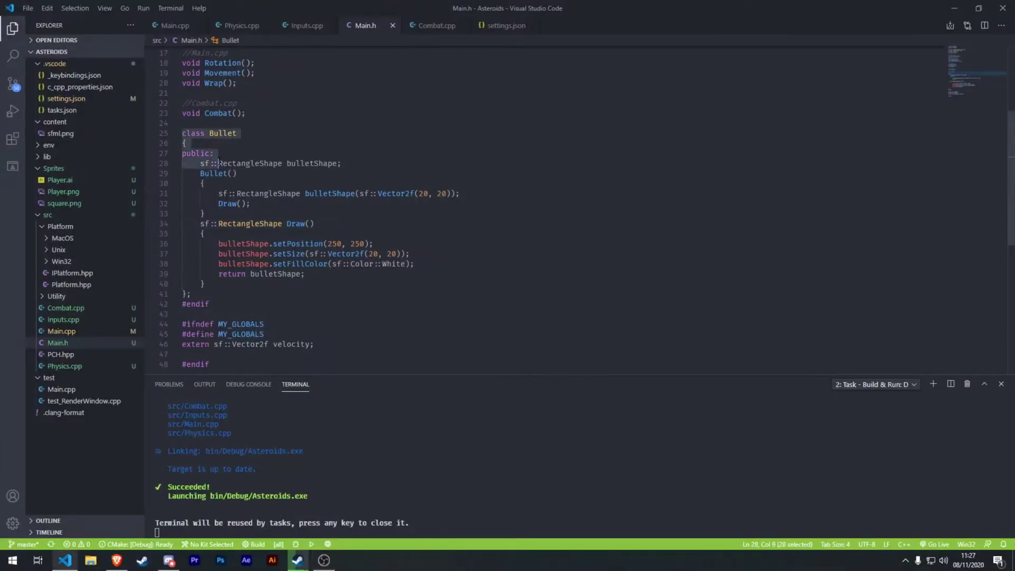
{"action": "left_click", "coordinate": [214, 153]}
{"action": "left_click", "coordinate": [441, 312]}
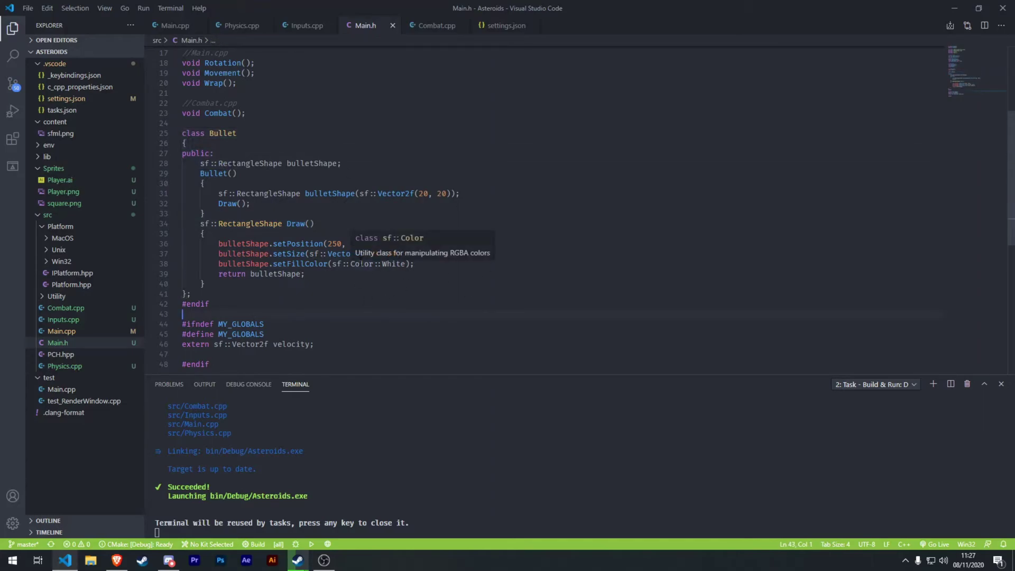
{"action": "left_click", "coordinate": [229, 25]}
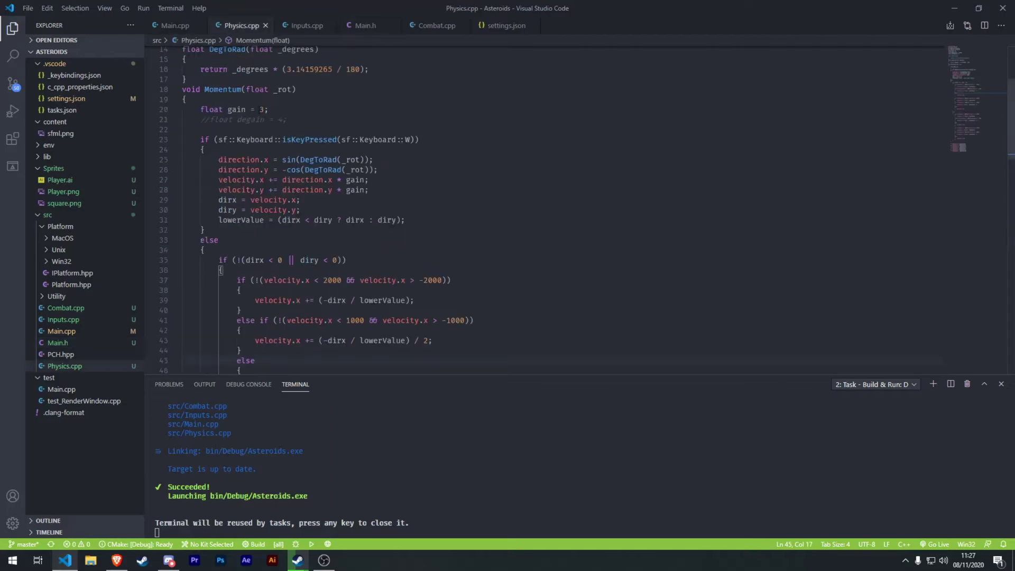
- In Main.cpp, delete the 'Bullet newBullet;' line 78 and save the file
{"action": "key", "text": "ctrl+Page_Up"}
{"action": "scroll", "coordinate": [528, 211], "scroll_direction": "down", "scroll_amount": 2}
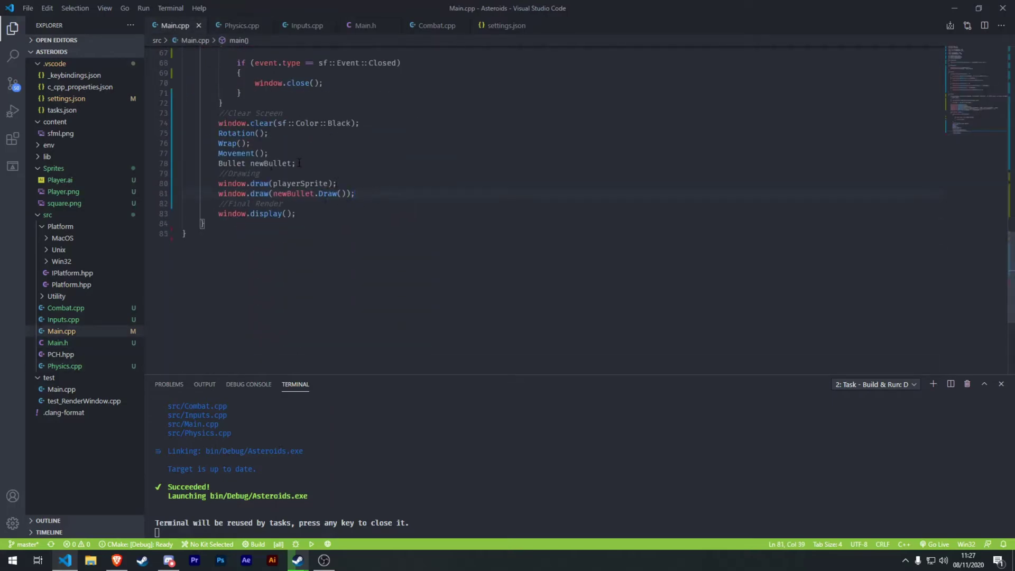
{"action": "left_click_drag", "start_coordinate": [299, 163], "coordinate": [218, 163]}
{"action": "key", "text": "BackSpace"}
{"action": "key", "text": "ctrl+shift+k"}
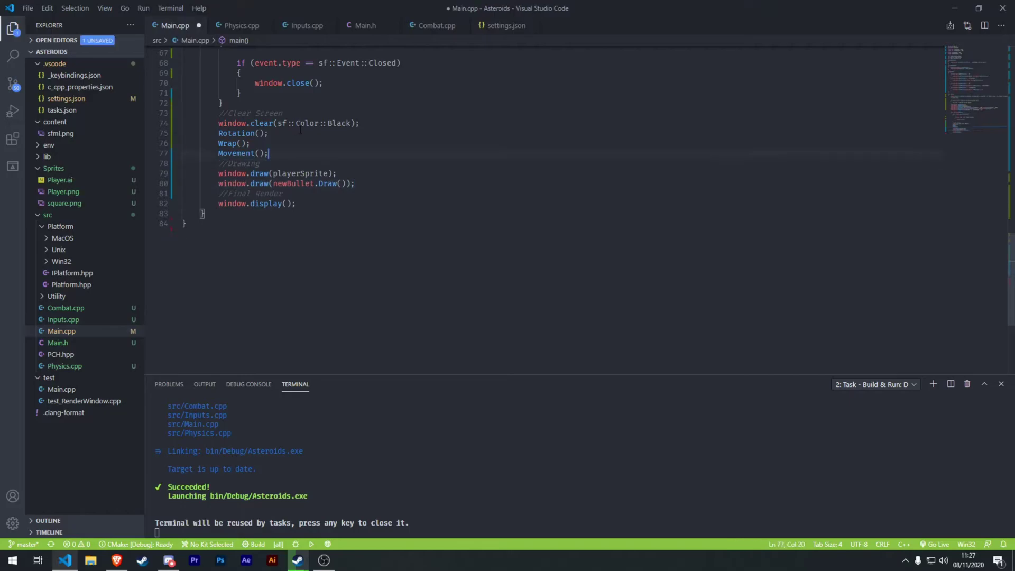
{"action": "key", "text": "ctrl+s"}
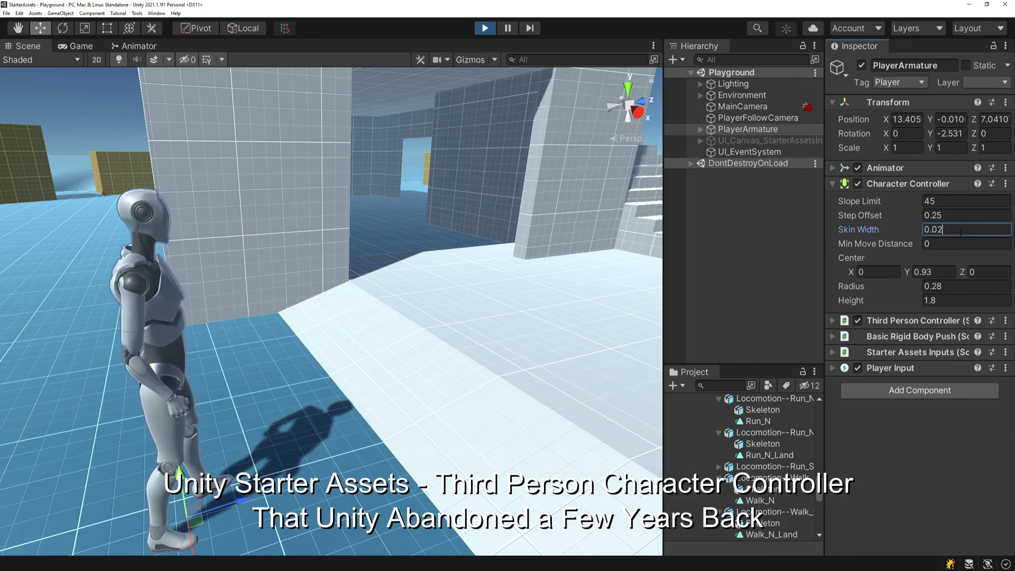
{"action": "double_click", "coordinate": [960, 231]}
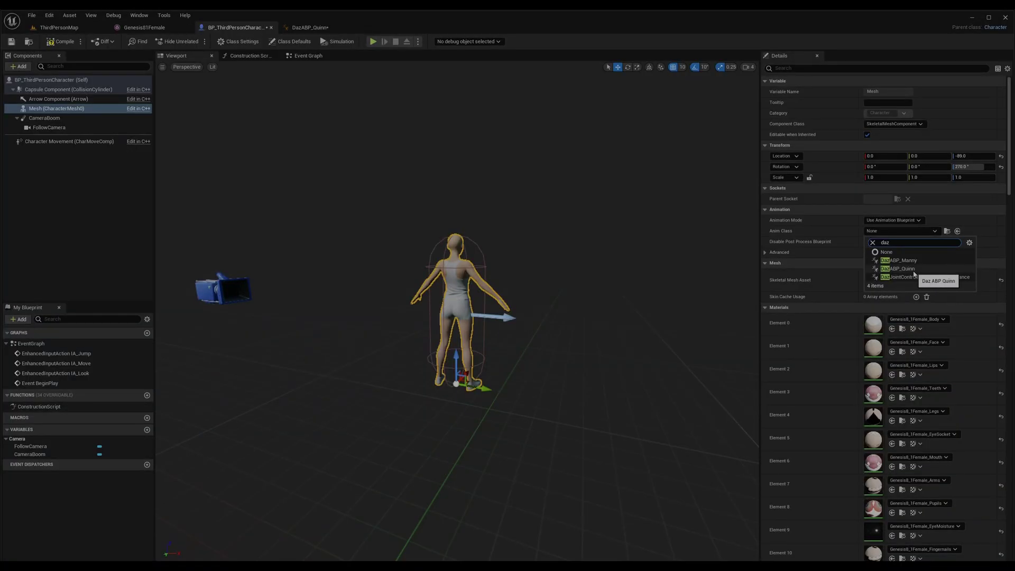
- Set the mesh Anim Class to DazABP_Quinn, compile and save, then return to ThirdPersonMap
{"action": "left_click", "coordinate": [913, 271]}
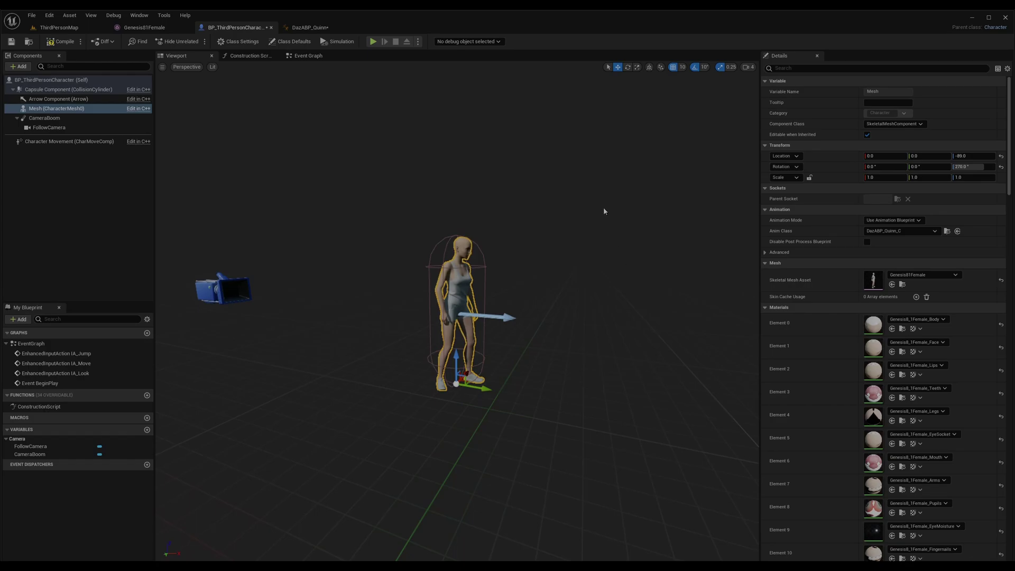
{"action": "left_click", "coordinate": [48, 43]}
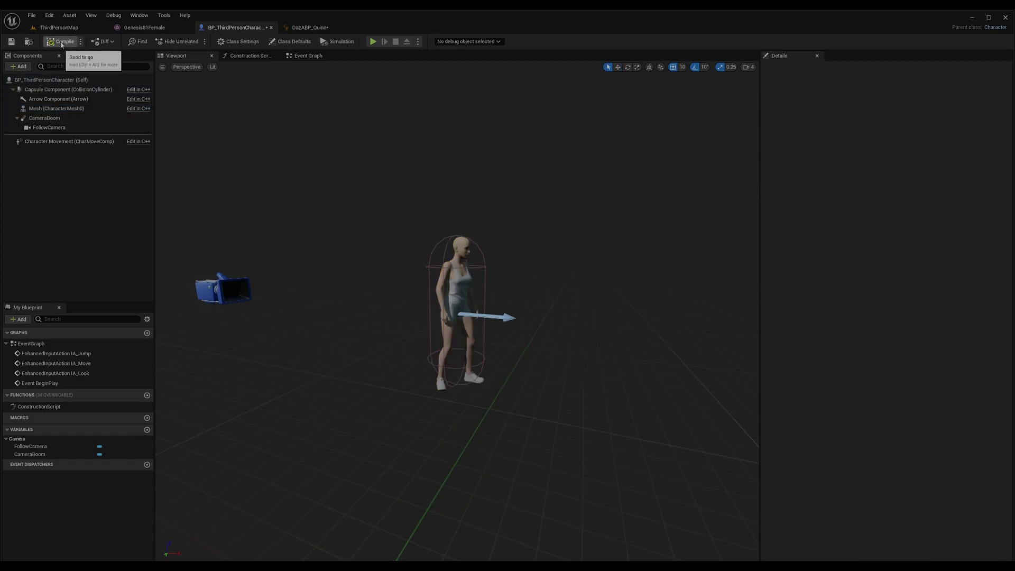
{"action": "left_click", "coordinate": [11, 41]}
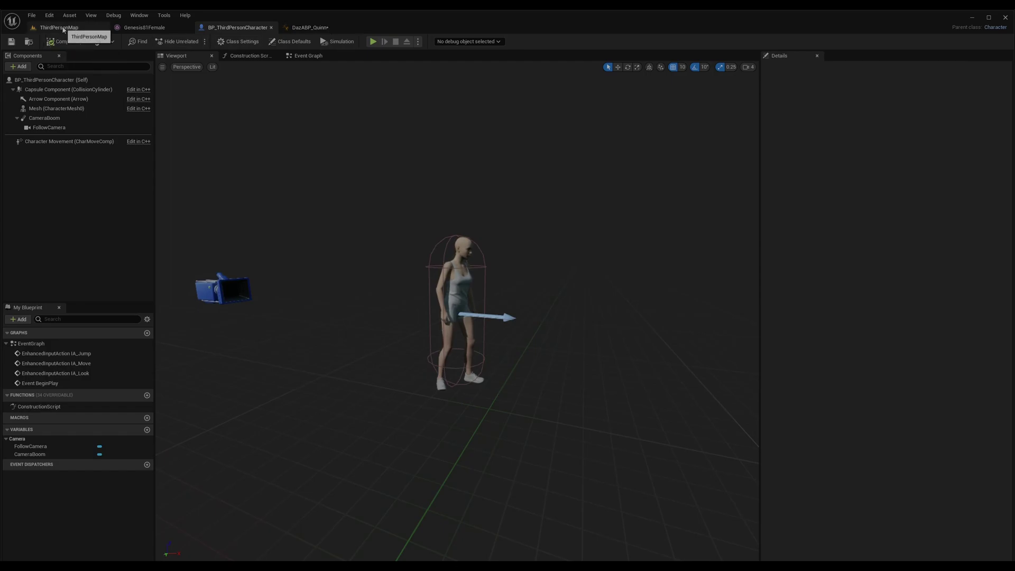
{"action": "left_click", "coordinate": [90, 28]}
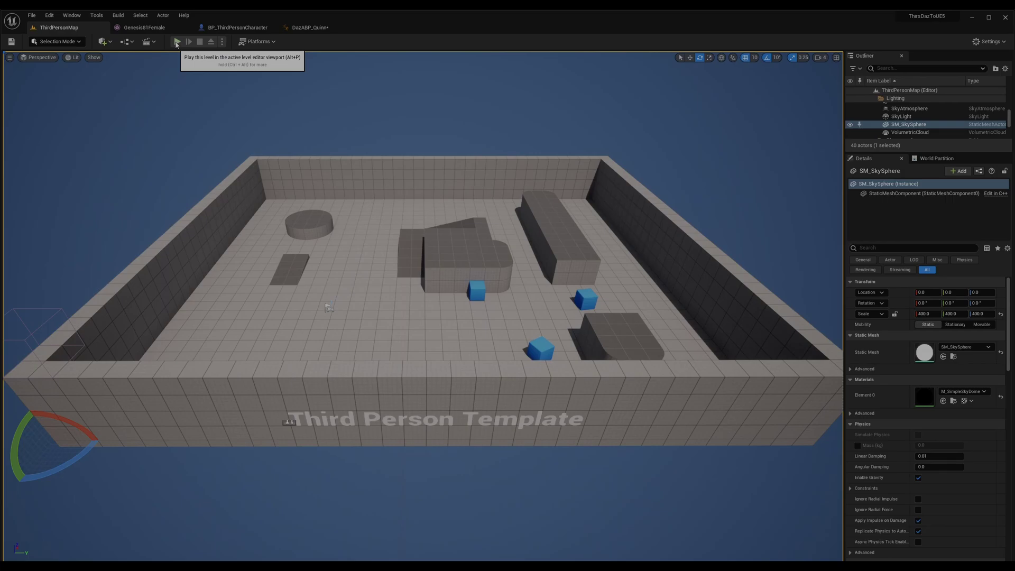
- Play ThirdPersonMap and run the character with W and jump with Space toward the blue cubes
{"action": "left_click", "coordinate": [177, 41]}
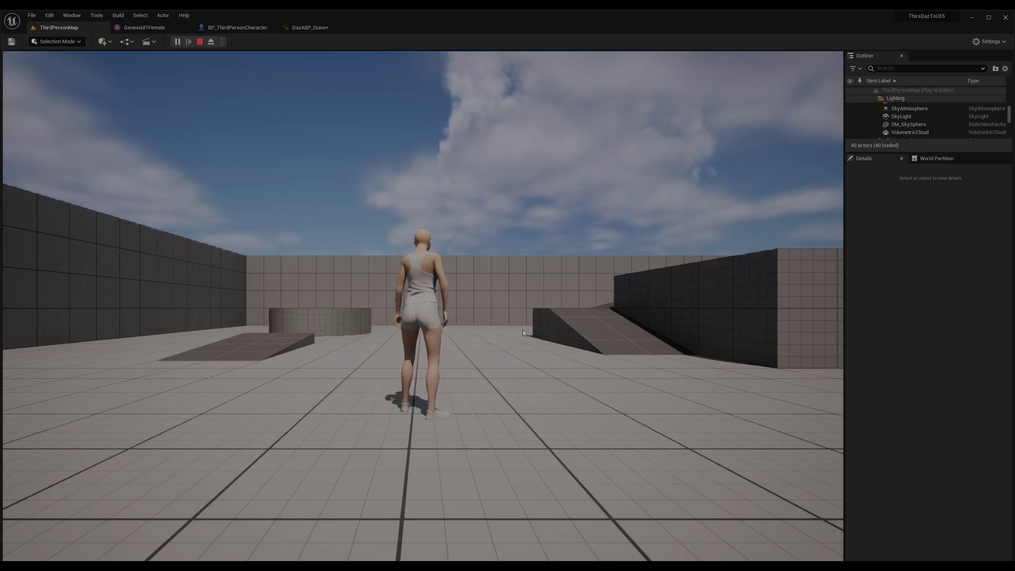
{"action": "left_click", "coordinate": [621, 369]}
{"action": "key", "text": "w"}
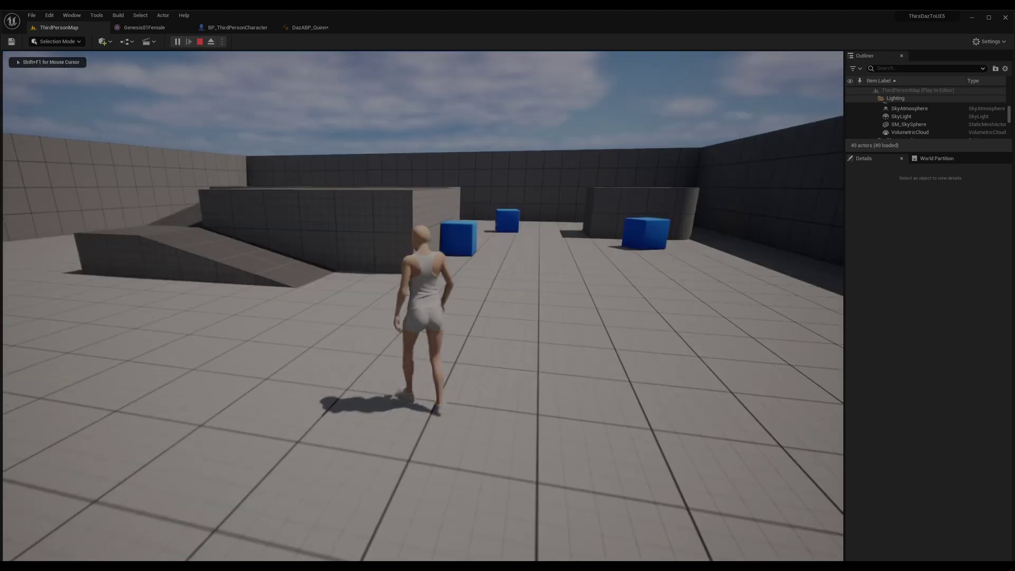
{"action": "key", "text": "w"}
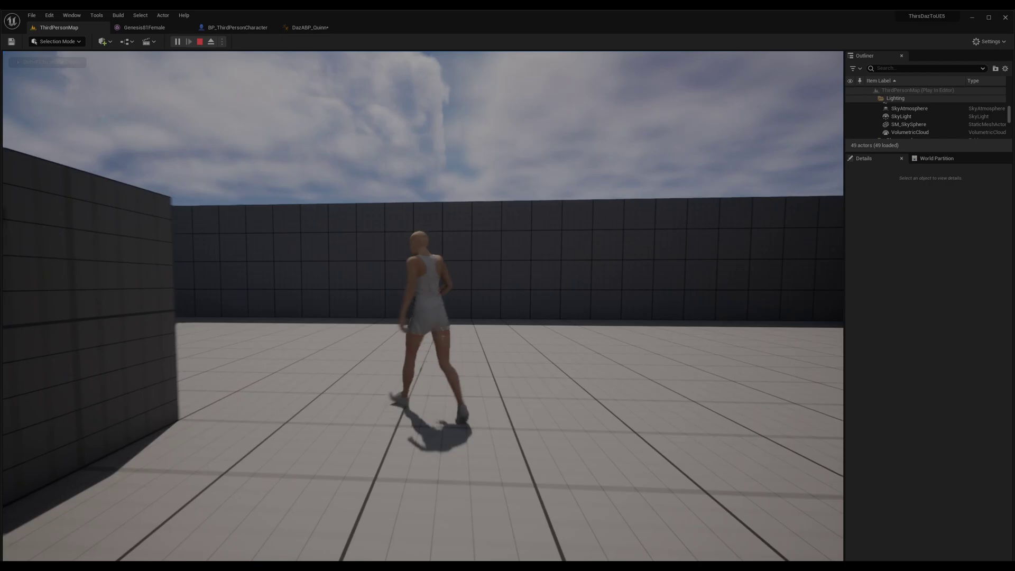
{"action": "key", "text": "w"}
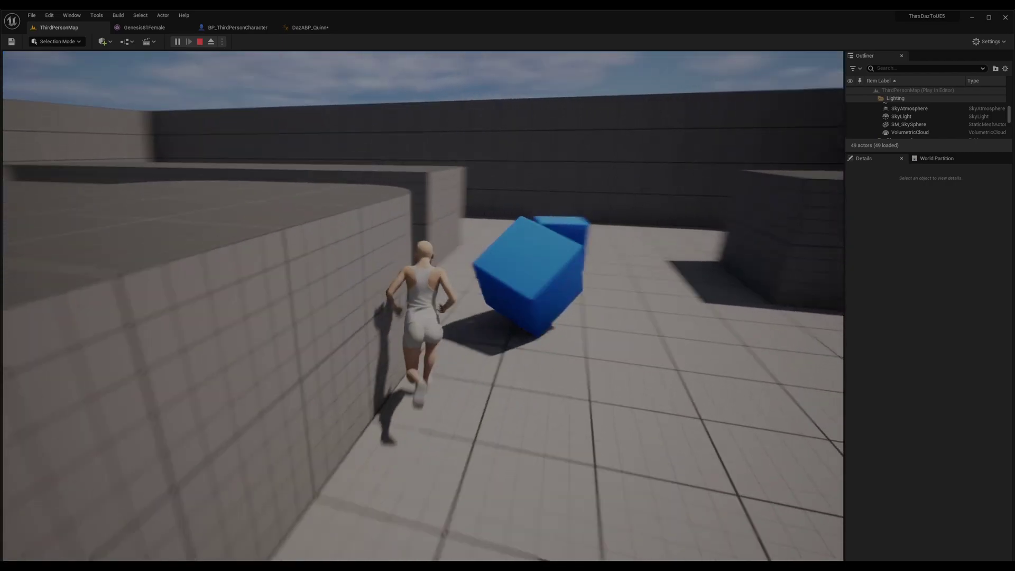
{"action": "key", "text": "space"}
{"action": "key", "text": "w"}
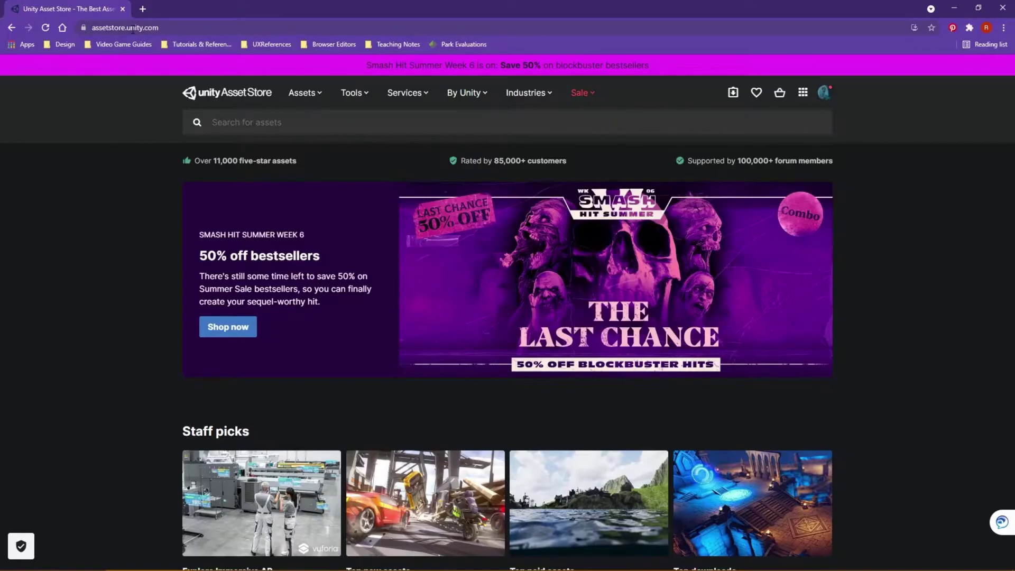
- Browse the account's owned assets list in the Asset Store
{"action": "left_click", "coordinate": [824, 94]}
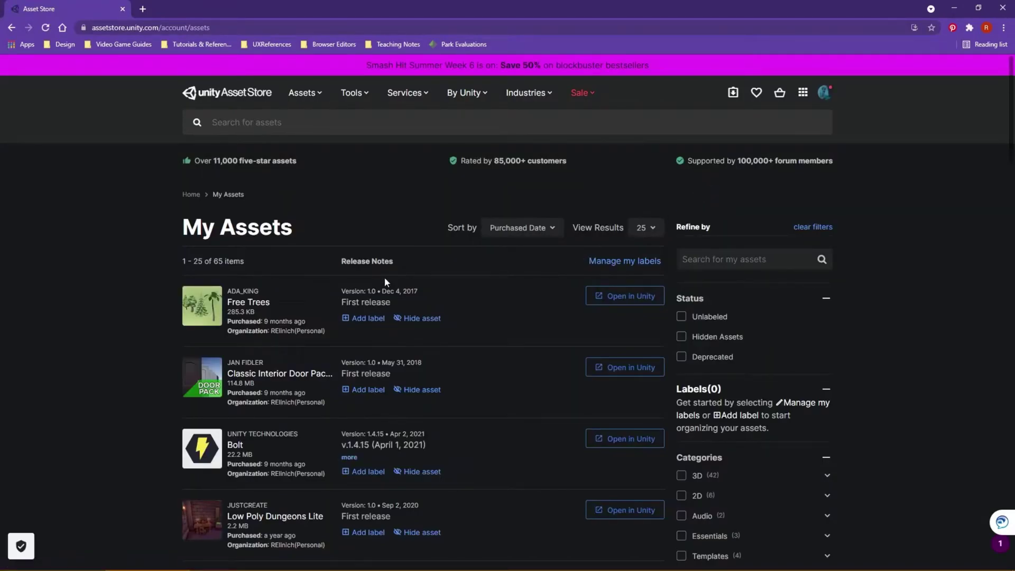
{"action": "scroll", "coordinate": [385, 281], "scroll_direction": "down", "scroll_amount": 6}
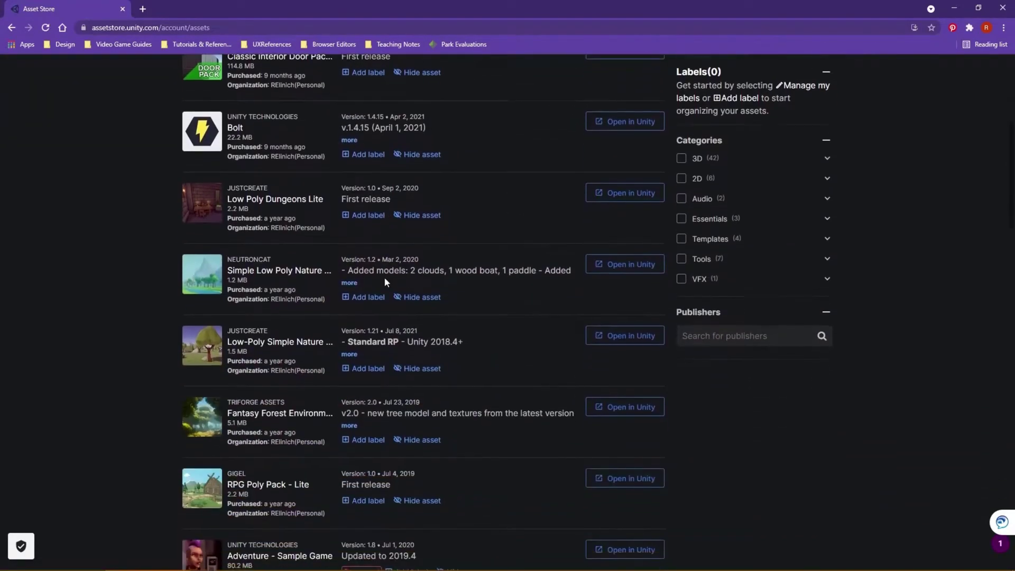
{"action": "scroll", "coordinate": [385, 280], "scroll_direction": "down", "scroll_amount": 8}
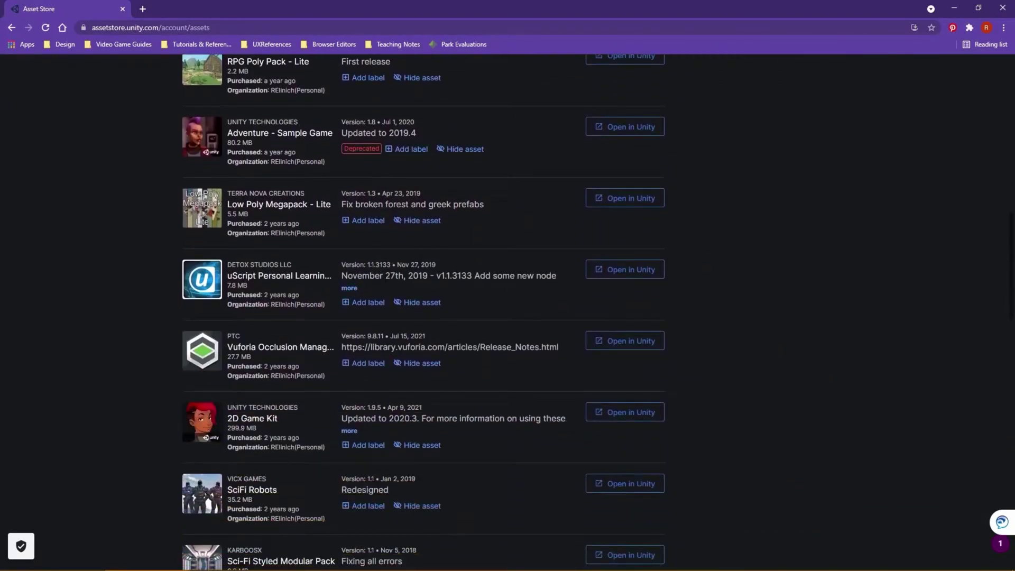
{"action": "scroll", "coordinate": [385, 280], "scroll_direction": "up", "scroll_amount": 8}
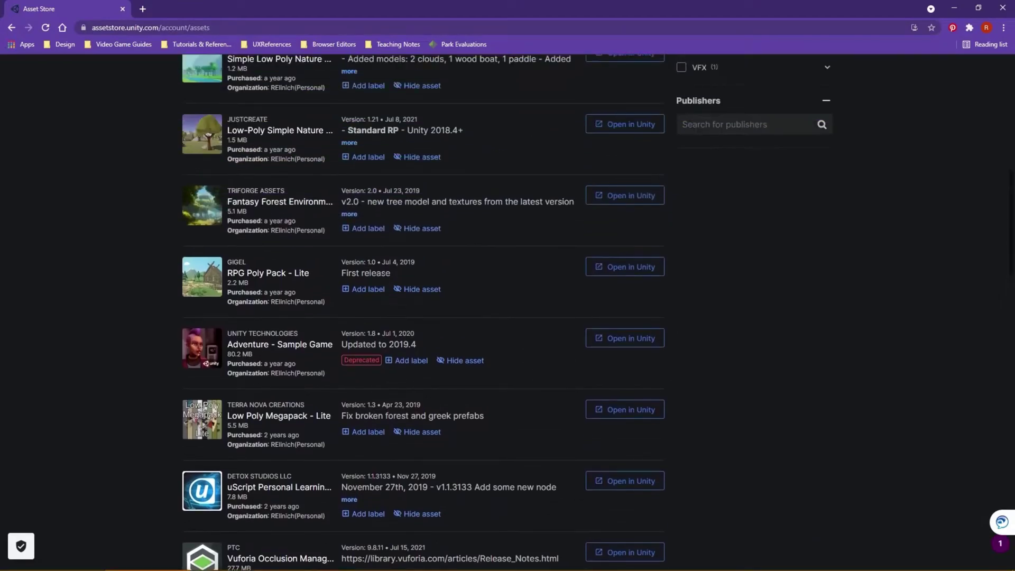
{"action": "scroll", "coordinate": [385, 277], "scroll_direction": "up", "scroll_amount": 6}
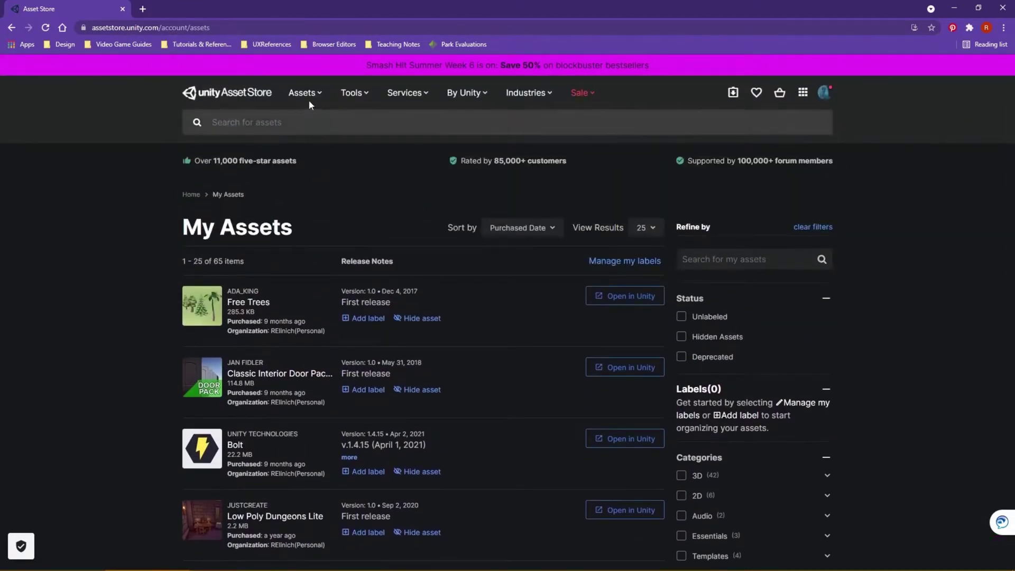
- Open the 3D category and tick Free Assets under Pricing, leaving 2,652 results
{"action": "left_click", "coordinate": [309, 100]}
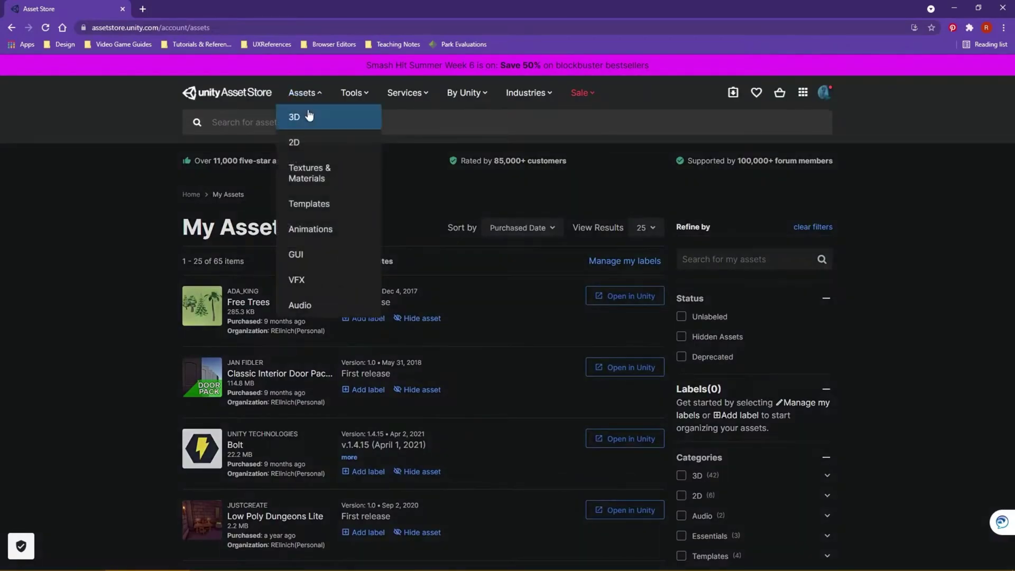
{"action": "left_click", "coordinate": [308, 117]}
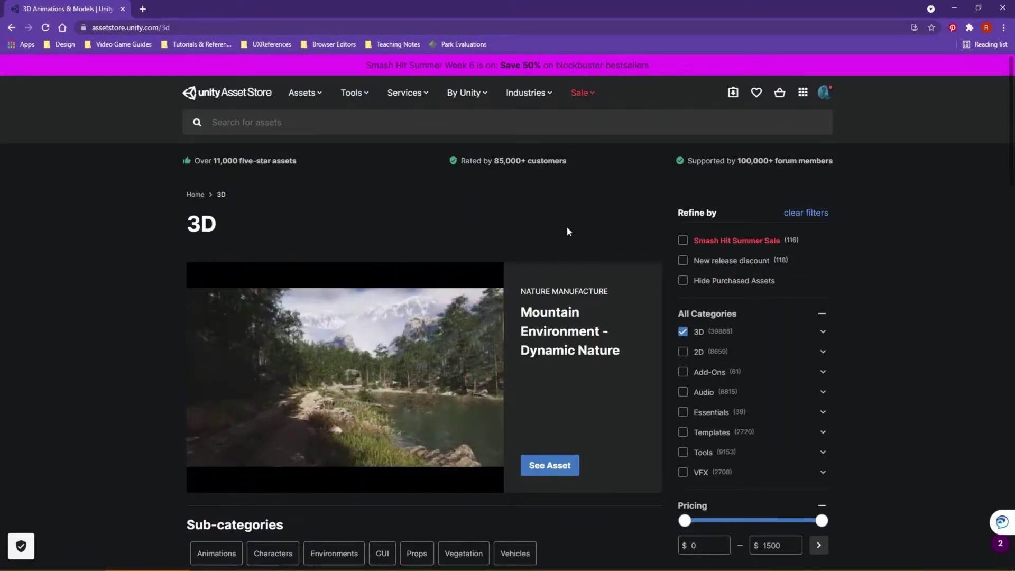
{"action": "scroll", "coordinate": [566, 231], "scroll_direction": "down", "scroll_amount": 3}
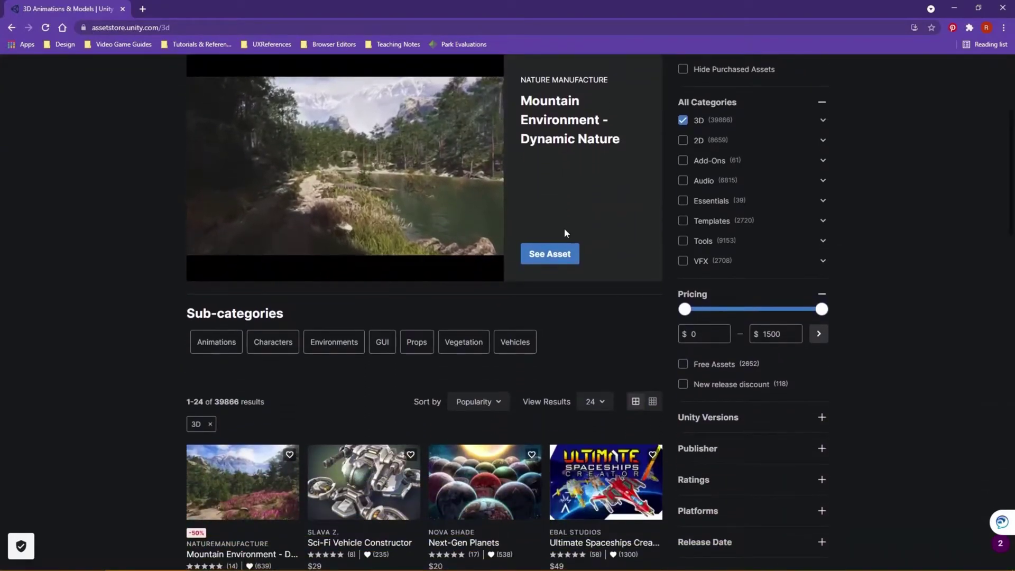
{"action": "scroll", "coordinate": [564, 233], "scroll_direction": "down", "scroll_amount": 1}
{"action": "scroll", "coordinate": [563, 232], "scroll_direction": "up", "scroll_amount": 3}
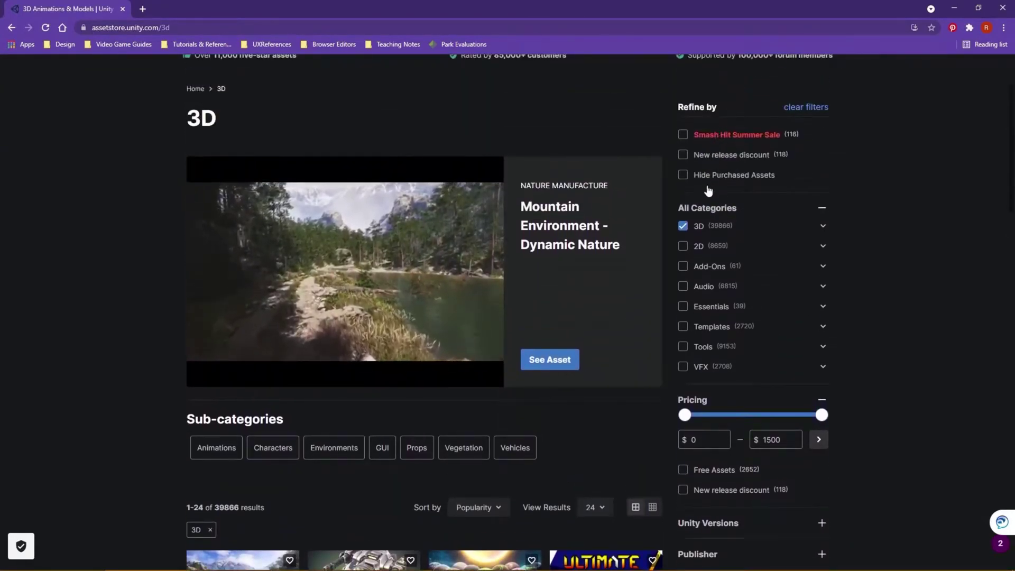
{"action": "scroll", "coordinate": [704, 284], "scroll_direction": "down", "scroll_amount": 2}
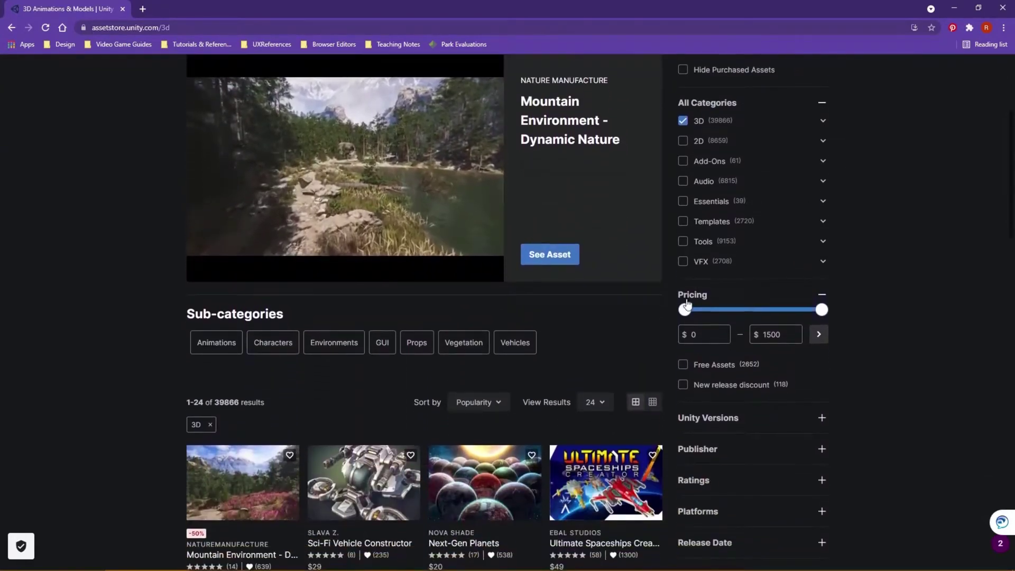
{"action": "left_click", "coordinate": [682, 364]}
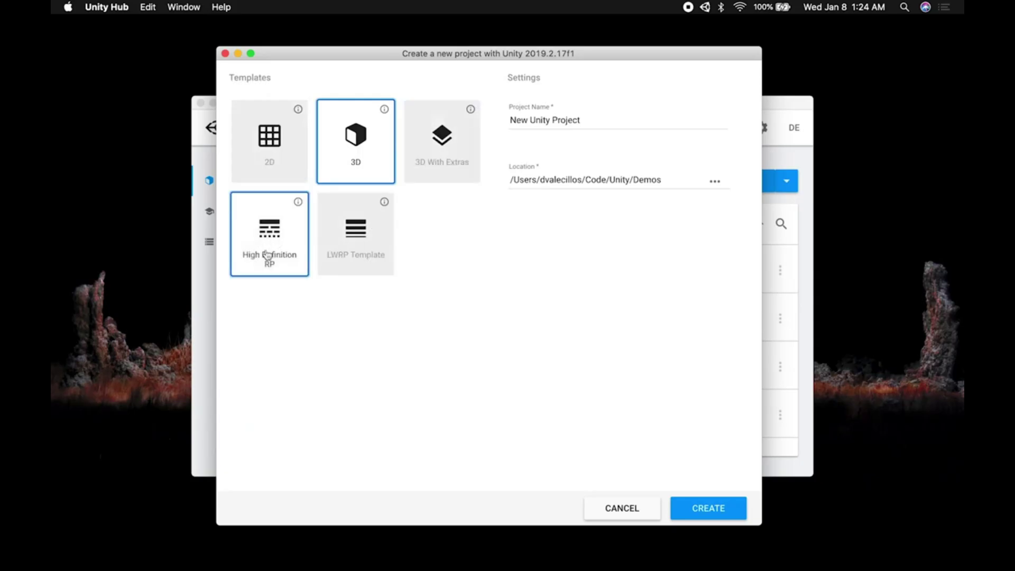
- Create a High Definition RP project named HDRPDemo in the Demos folder
{"action": "left_click", "coordinate": [269, 255]}
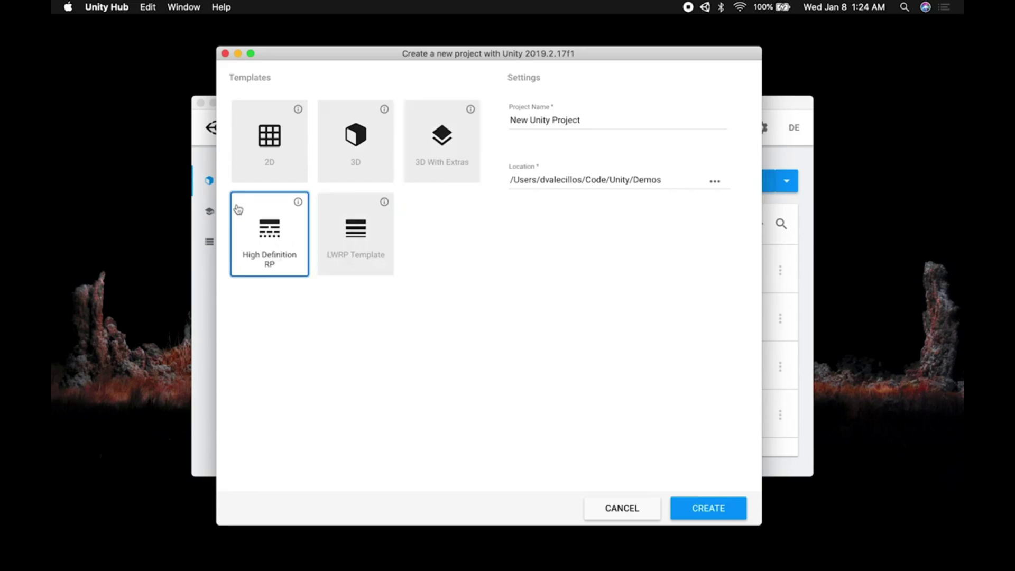
{"action": "left_click", "coordinate": [607, 118]}
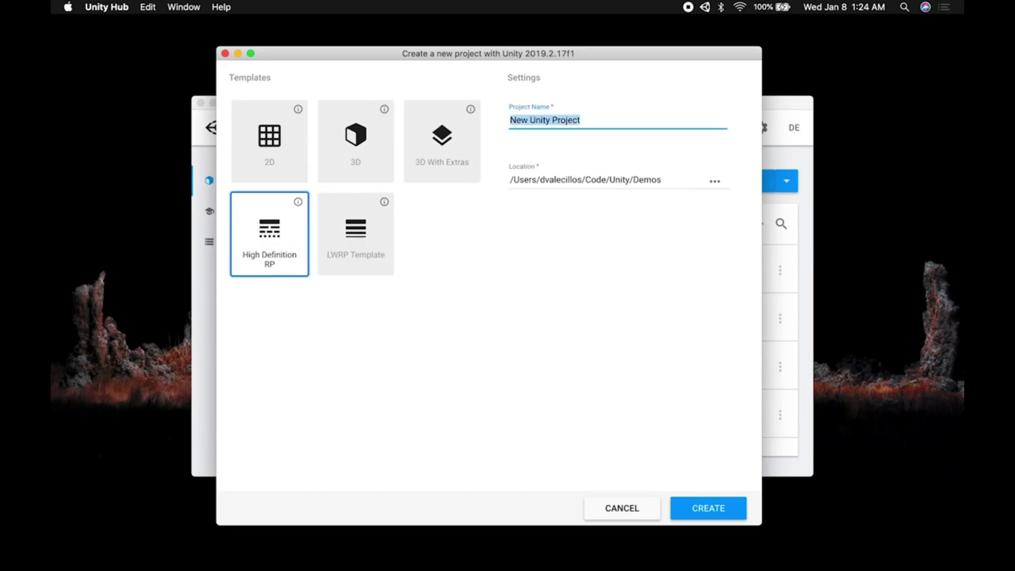
{"action": "type", "text": "HDRPDemo"}
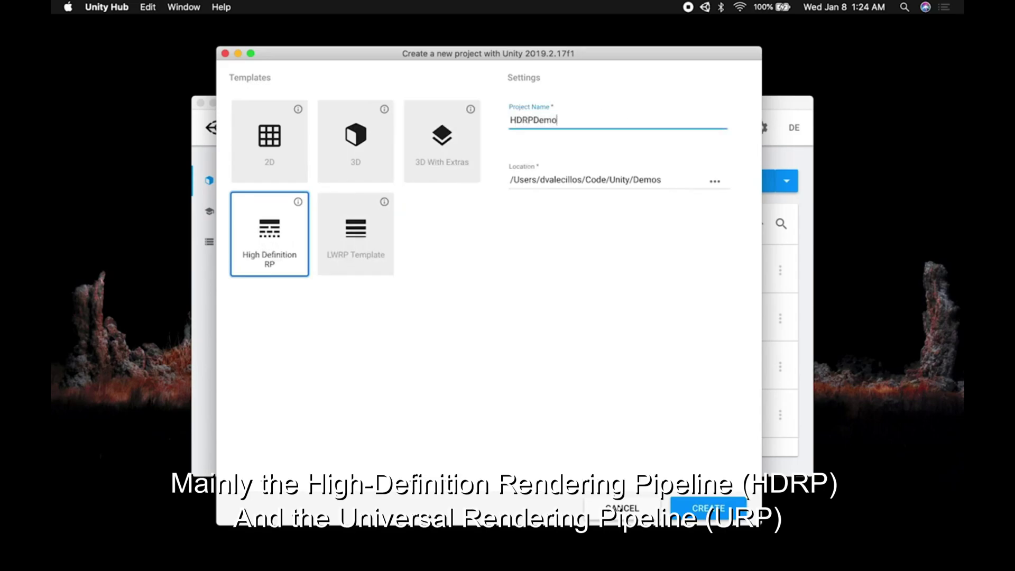
{"action": "left_click", "coordinate": [669, 178]}
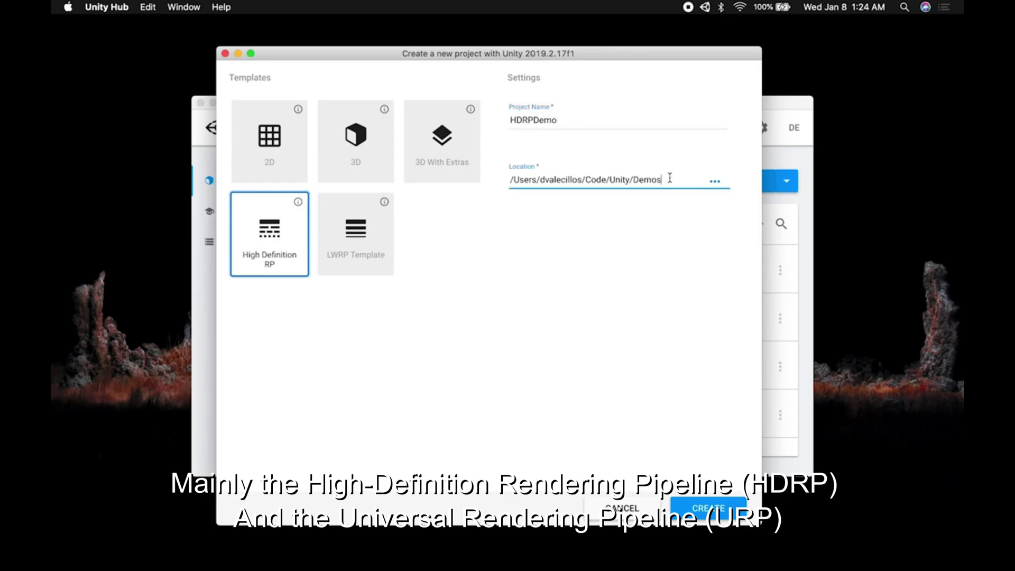
{"action": "left_click", "coordinate": [687, 499]}
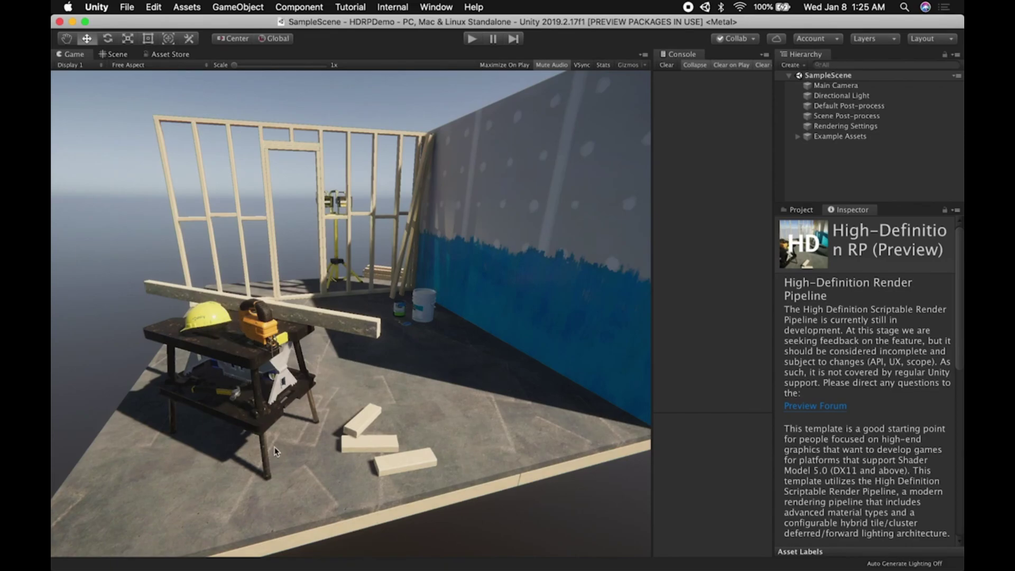
- In the Scene view, orbit the sample room and select the Reflection Probe Main sphere
{"action": "left_click", "coordinate": [113, 54]}
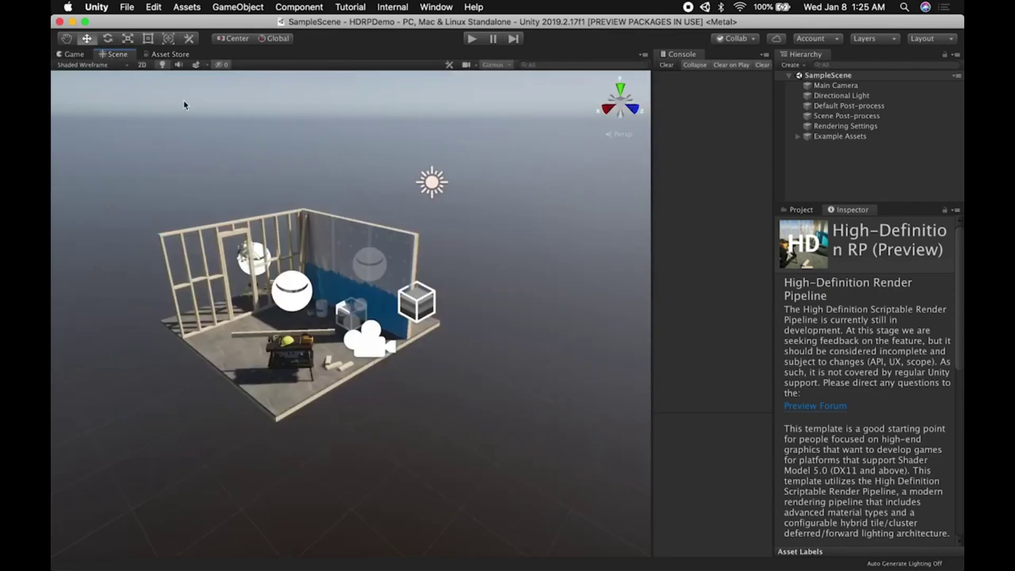
{"action": "right_click_drag", "start_coordinate": [425, 252], "coordinate": [411, 313], "text": "alt"}
{"action": "left_click_drag", "start_coordinate": [411, 313], "coordinate": [412, 275], "text": "alt"}
{"action": "left_click", "coordinate": [412, 273]}
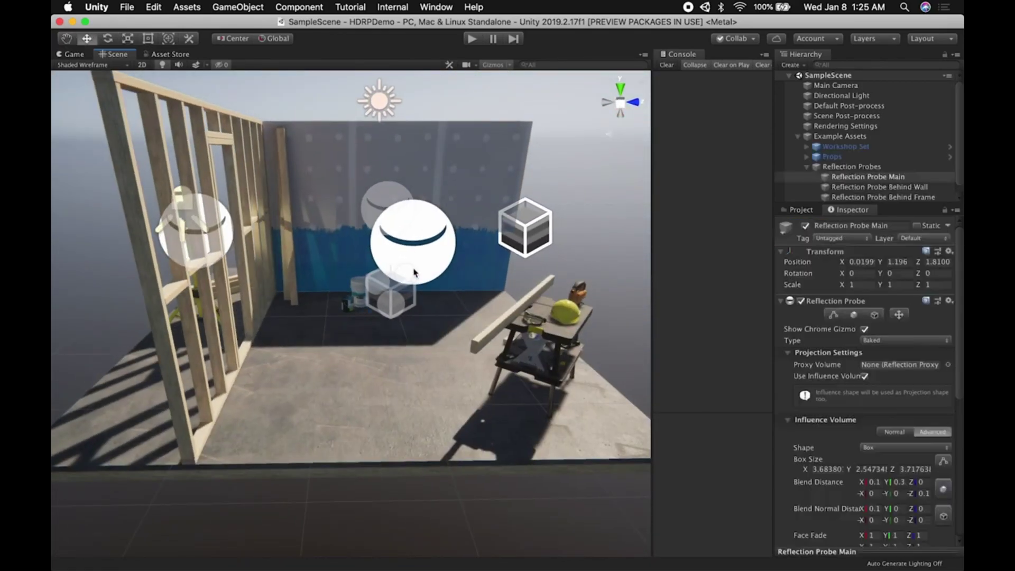
{"action": "left_click_drag", "start_coordinate": [497, 265], "coordinate": [402, 275], "text": "alt"}
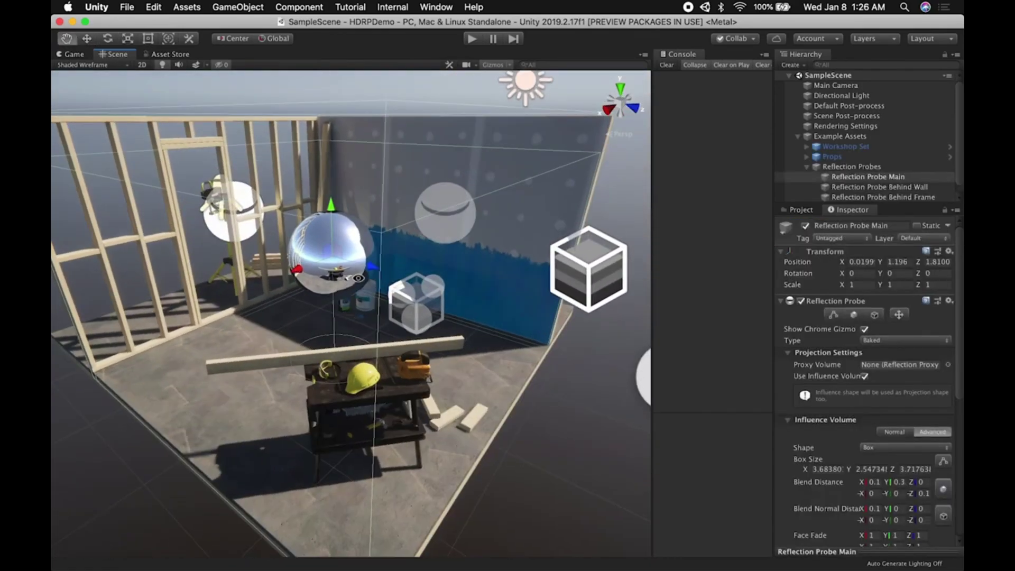
{"action": "scroll", "coordinate": [378, 279], "scroll_direction": "up", "scroll_amount": 5}
{"action": "scroll", "coordinate": [378, 275], "scroll_direction": "down", "scroll_amount": 8}
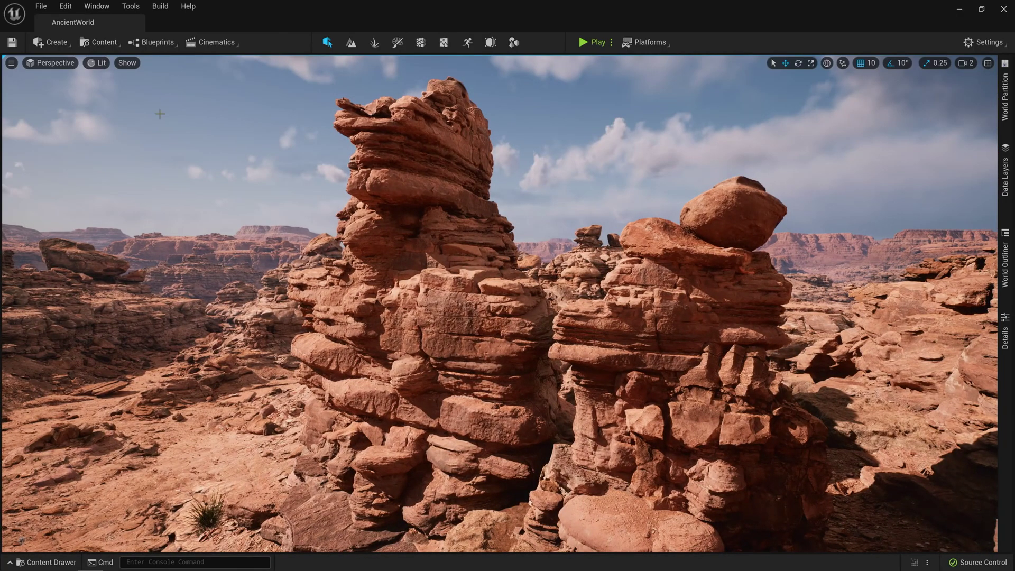
- Show the Nanite Triangles visualization of the desert, then switch back to Lit
{"action": "left_click", "coordinate": [97, 62]}
{"action": "mouse_move", "coordinate": [153, 219]}
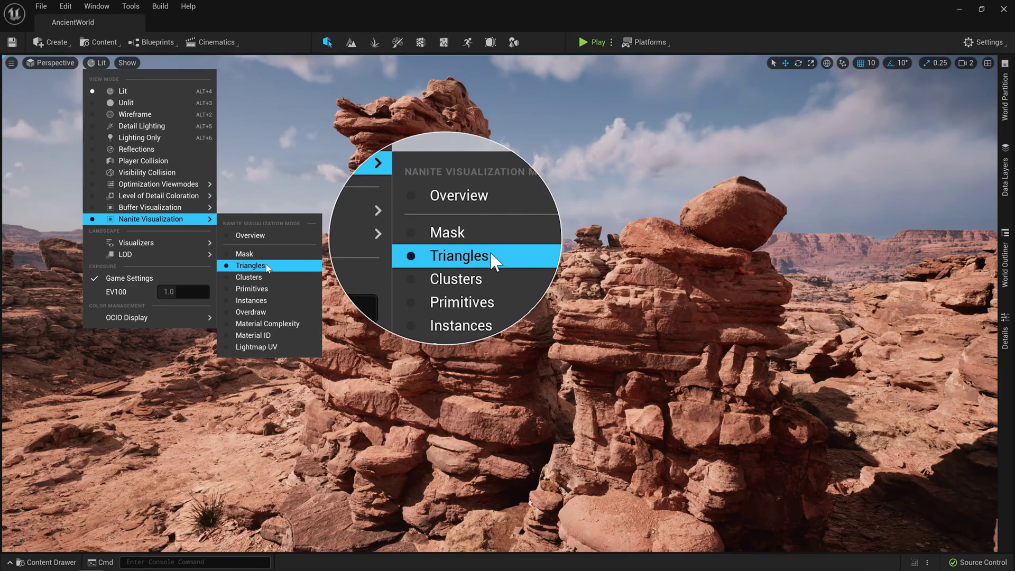
{"action": "left_click", "coordinate": [250, 265]}
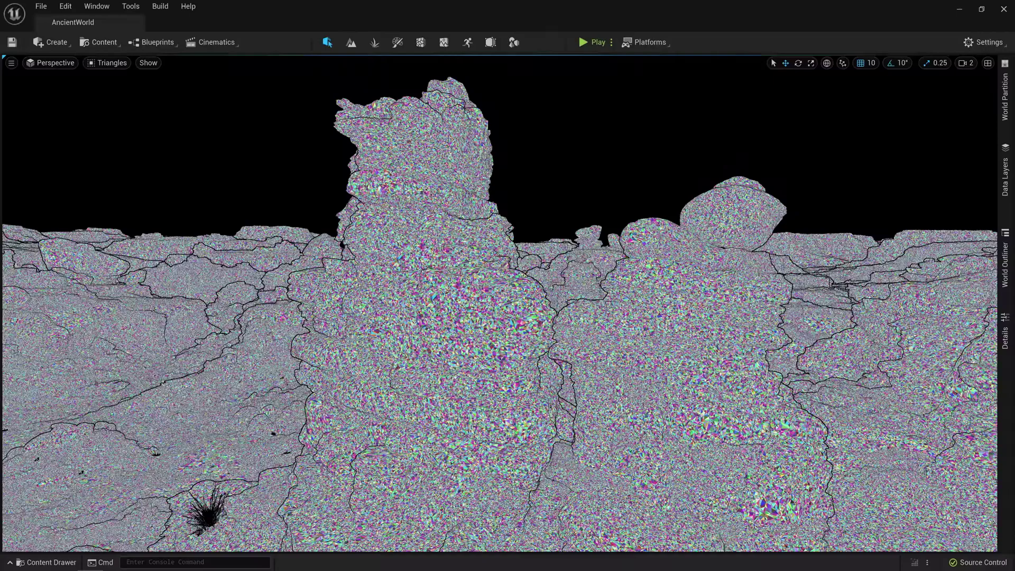
{"action": "left_click", "coordinate": [117, 64]}
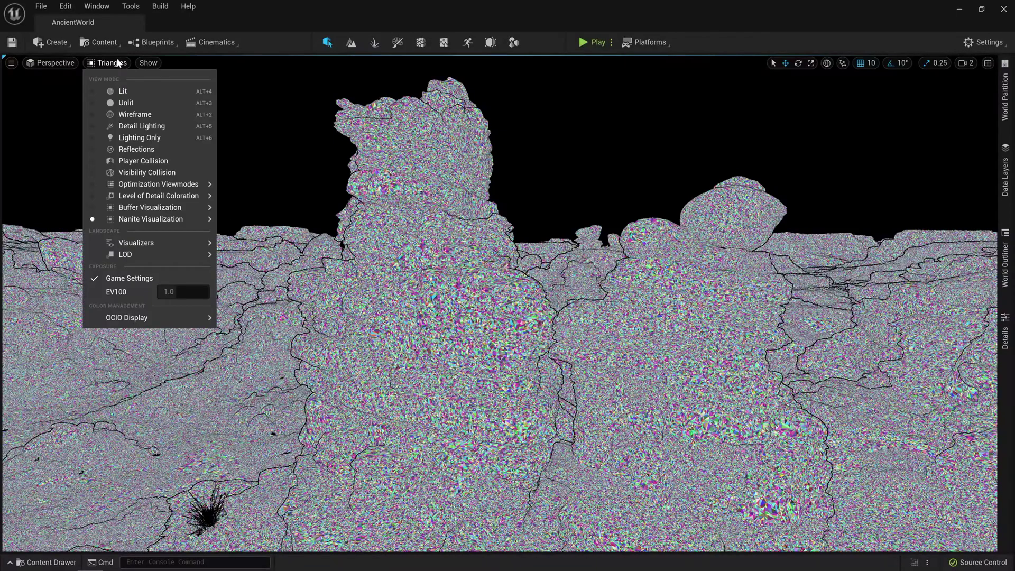
{"action": "left_click", "coordinate": [129, 93]}
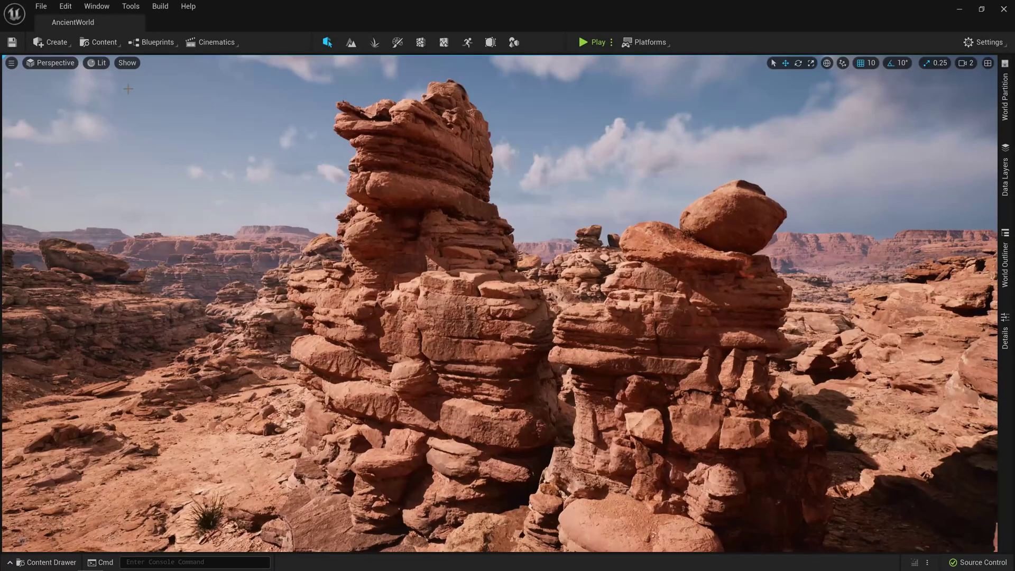
- Fly the camera forward and switch to the Nanite Instances visualization
{"action": "key", "text": "Up"}
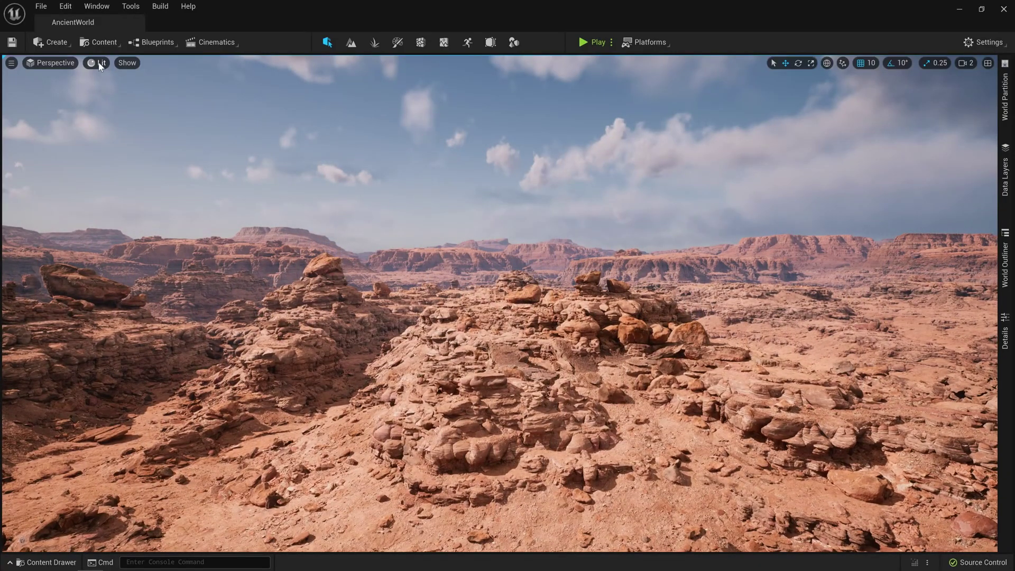
{"action": "left_click", "coordinate": [98, 63]}
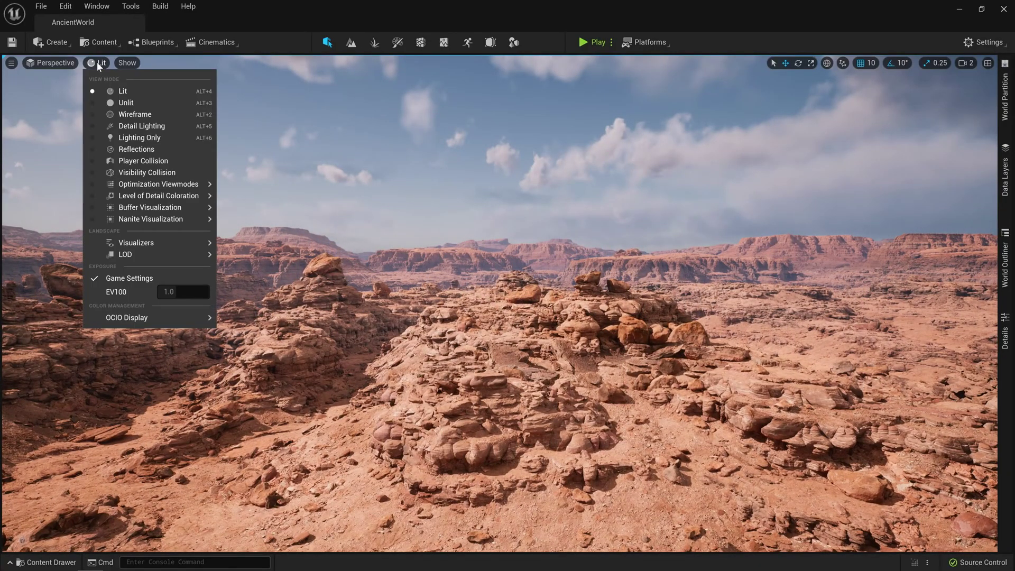
{"action": "mouse_move", "coordinate": [144, 222]}
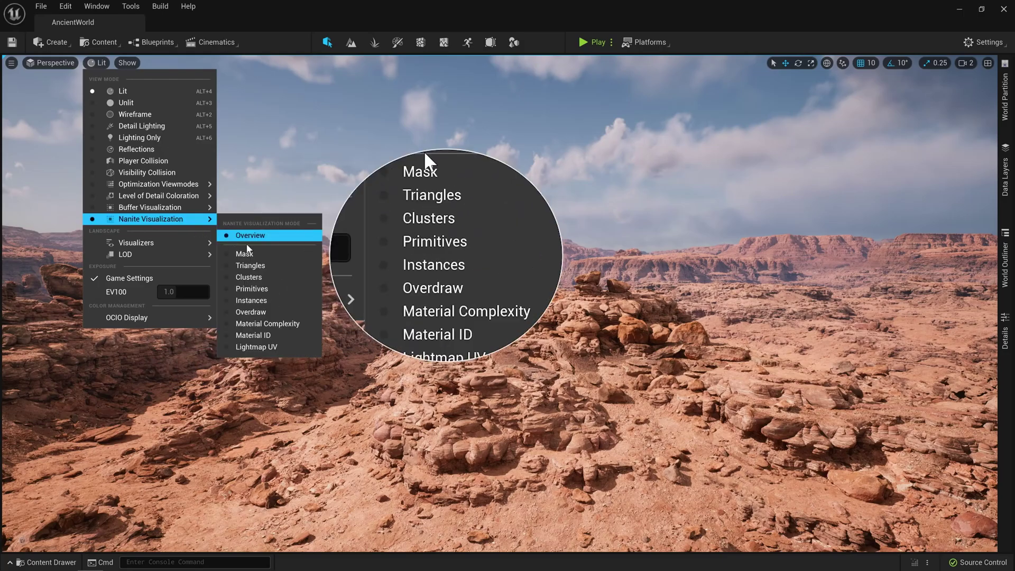
{"action": "left_click", "coordinate": [263, 303]}
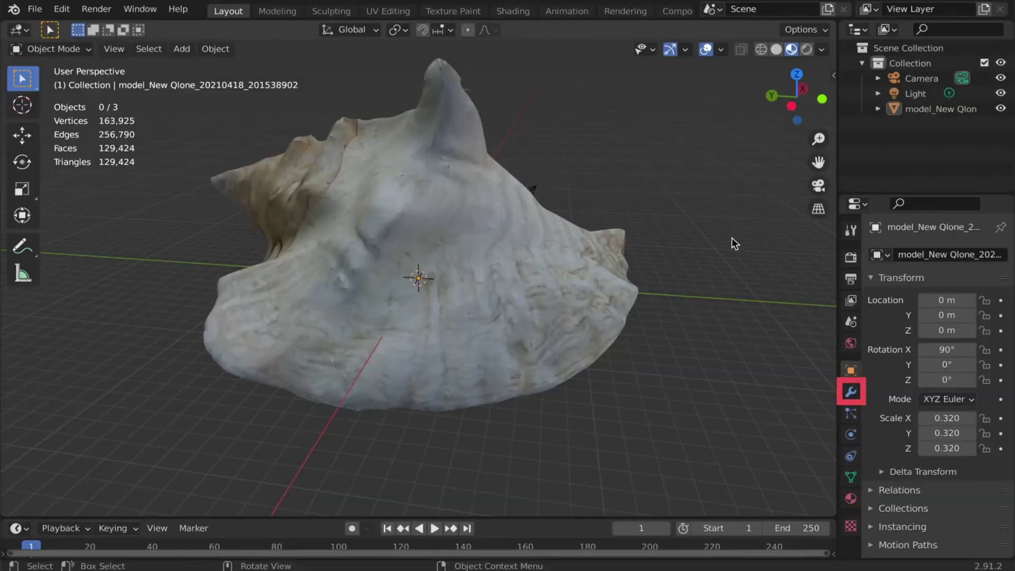
- Add a Decimate modifier to the shell, trying ratio 0.1, then 0.5 for 64,711 faces
{"action": "left_click", "coordinate": [850, 391]}
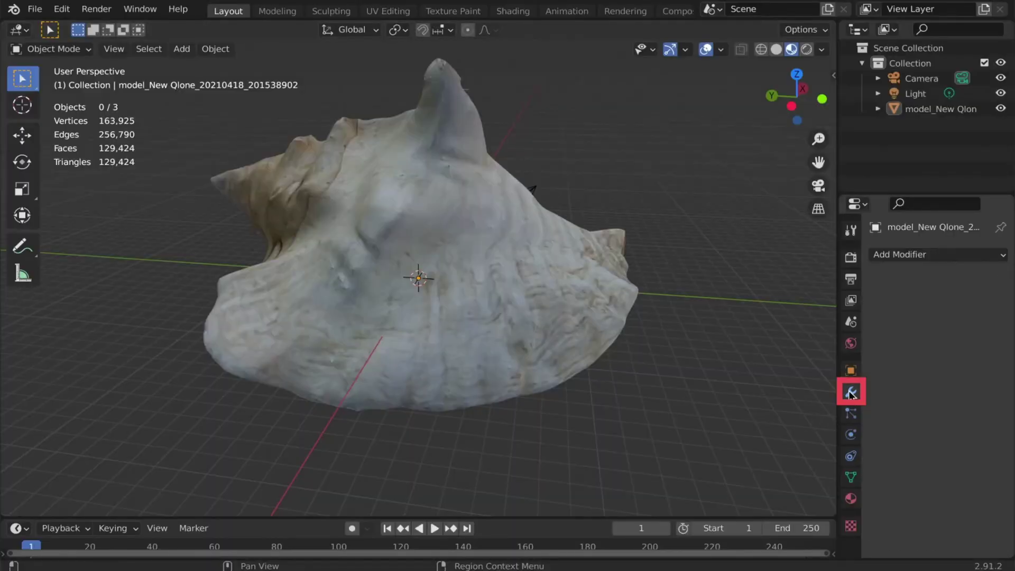
{"action": "left_click", "coordinate": [899, 255]}
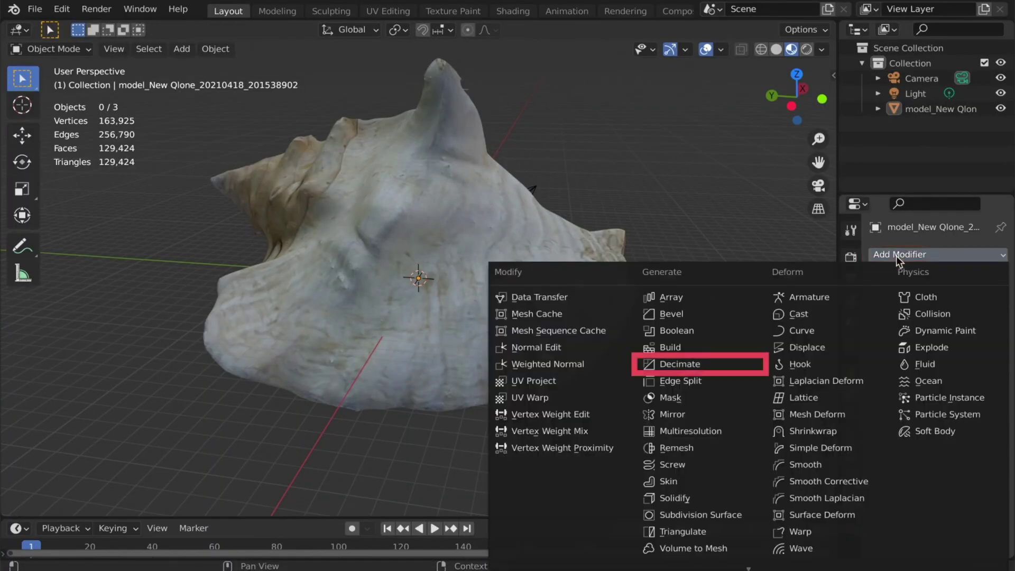
{"action": "left_click", "coordinate": [712, 365]}
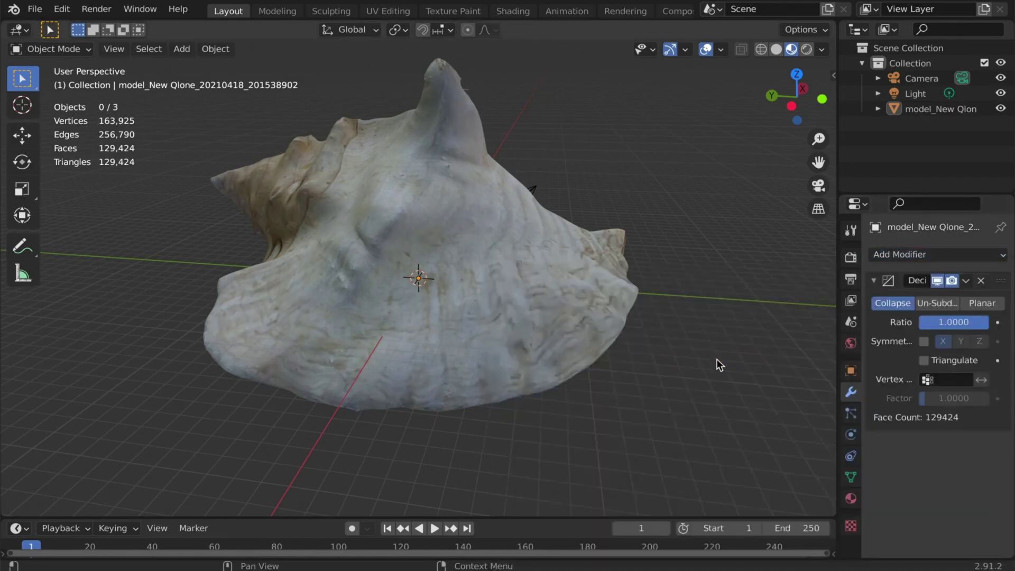
{"action": "left_click", "coordinate": [964, 321]}
{"action": "type", "text": "0"}
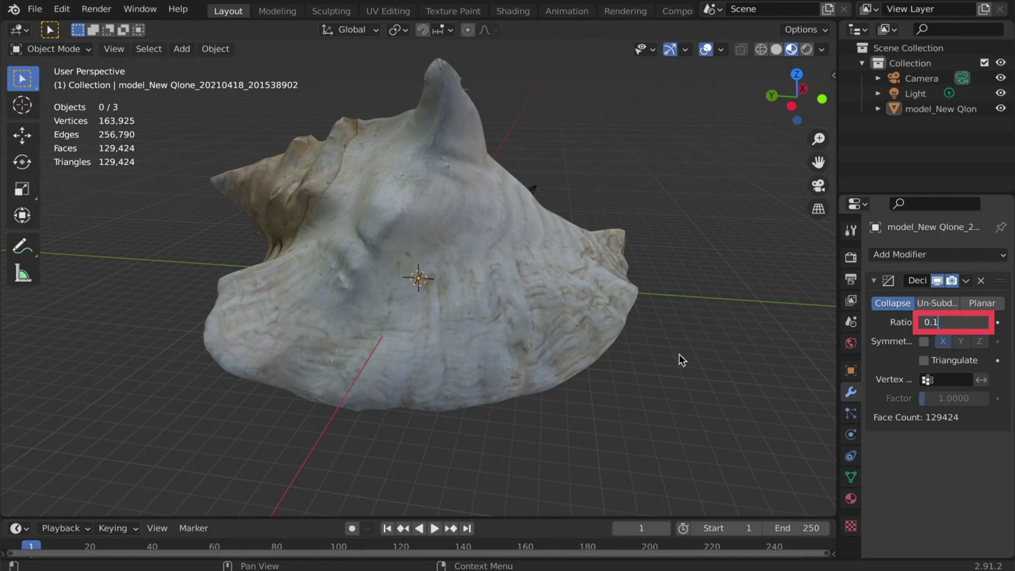
{"action": "type", "text": ".1"}
{"action": "key", "text": "Return"}
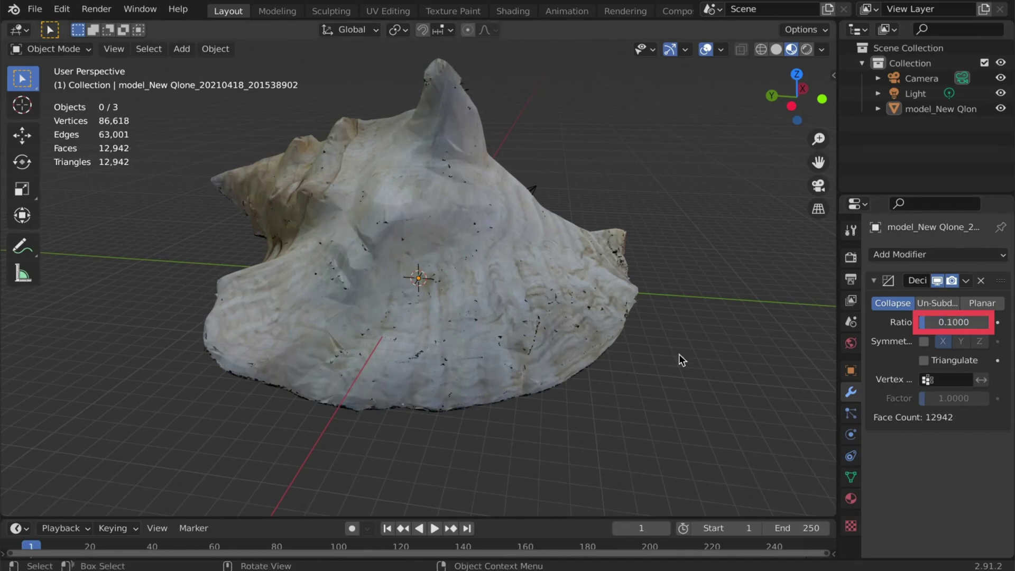
{"action": "left_click", "coordinate": [944, 321]}
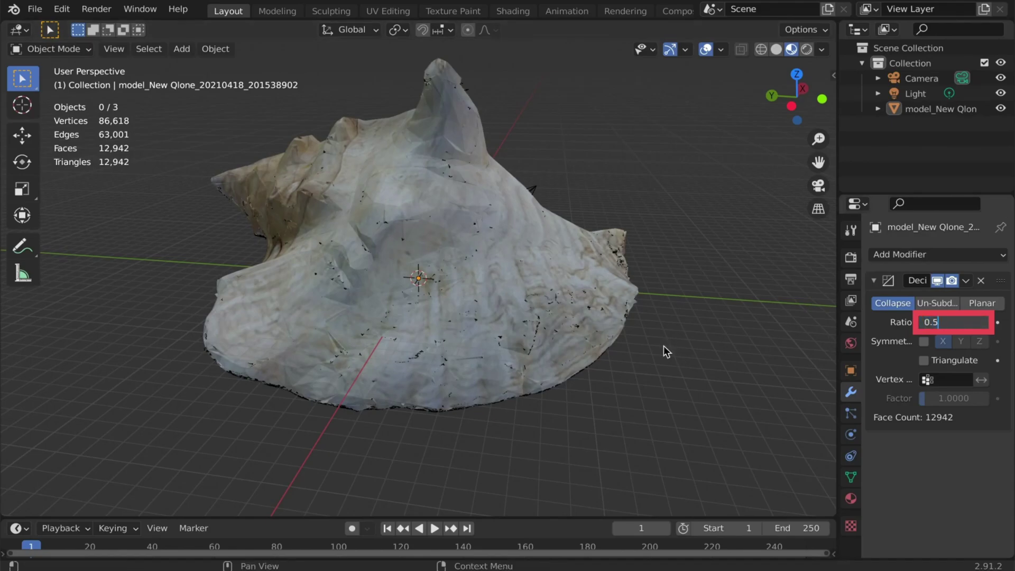
{"action": "key", "text": "Return"}
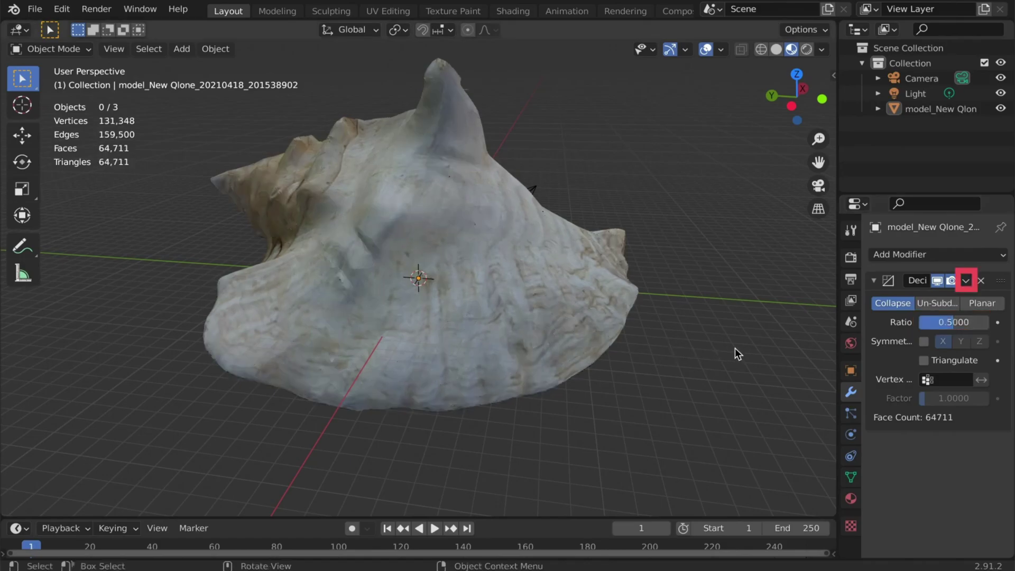
- Apply the Decimate modifier, enter Edit Mode and deselect all vertices
{"action": "left_click", "coordinate": [965, 281]}
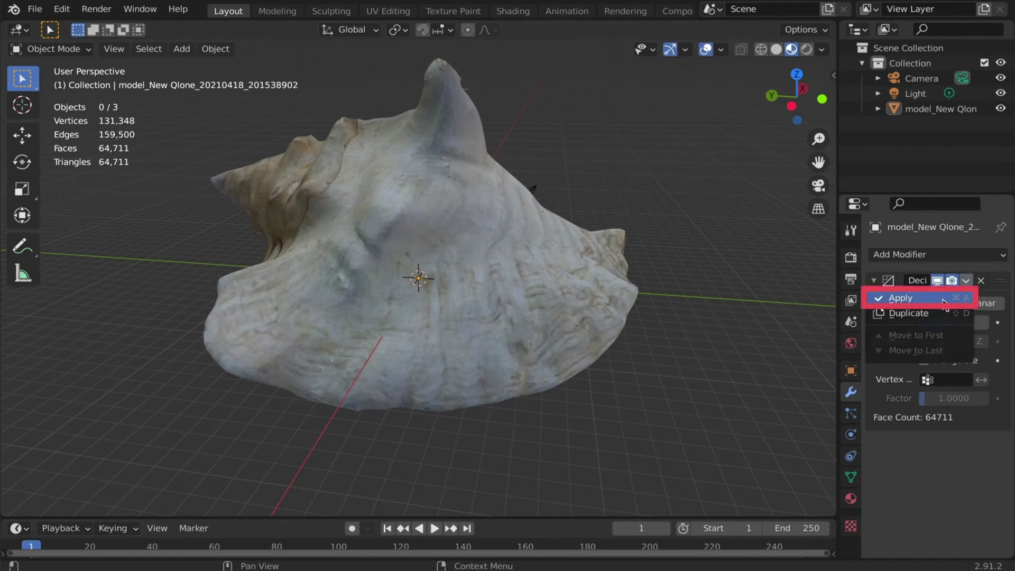
{"action": "left_click", "coordinate": [943, 300]}
{"action": "key", "text": "Tab"}
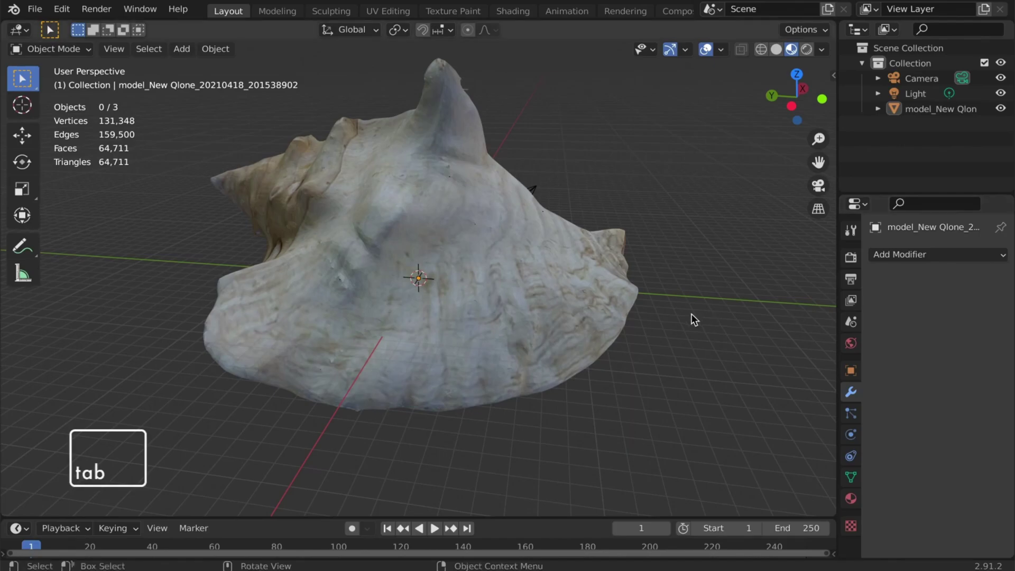
{"action": "left_click", "coordinate": [659, 312]}
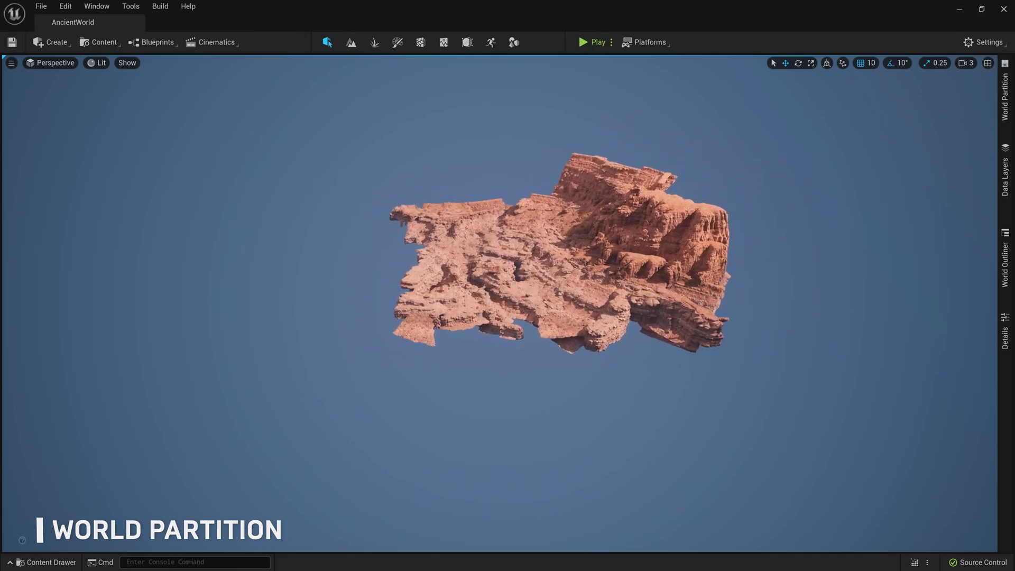
- Load two blocks of minimap cells via Load Selected Cells, then close the World Partition panel
{"action": "left_click", "coordinate": [1004, 116]}
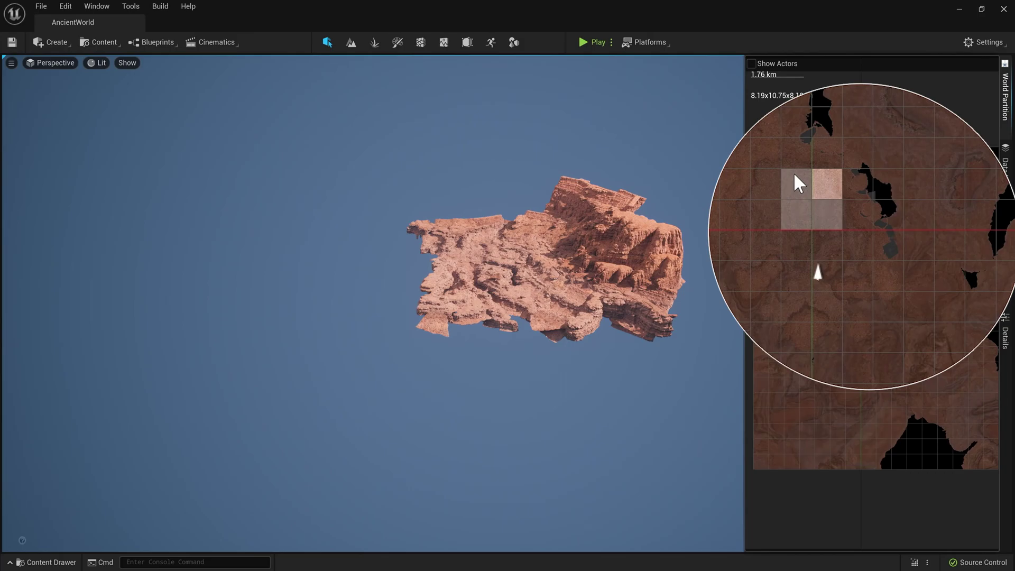
{"action": "right_click", "coordinate": [794, 174]}
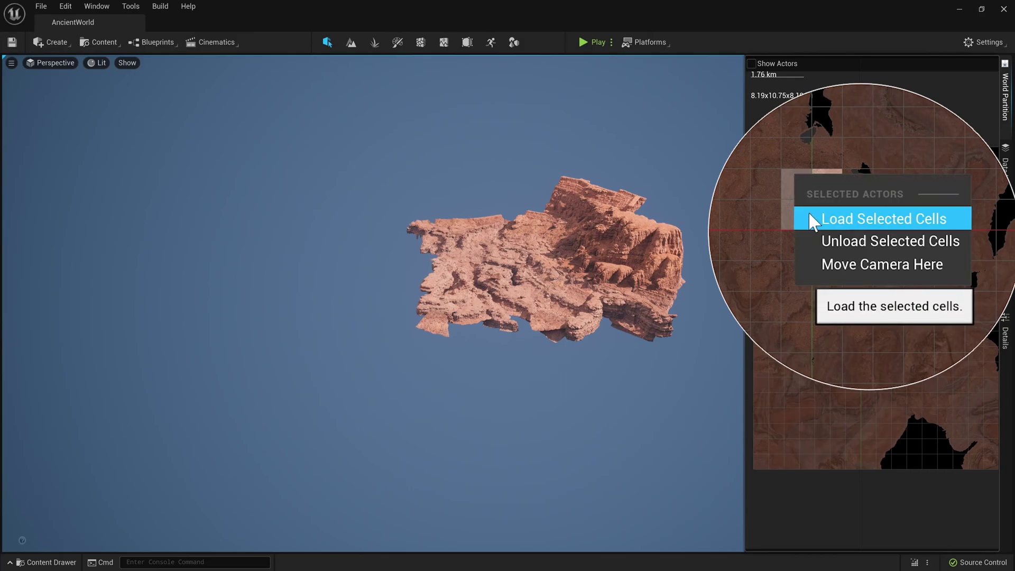
{"action": "left_click", "coordinate": [860, 219]}
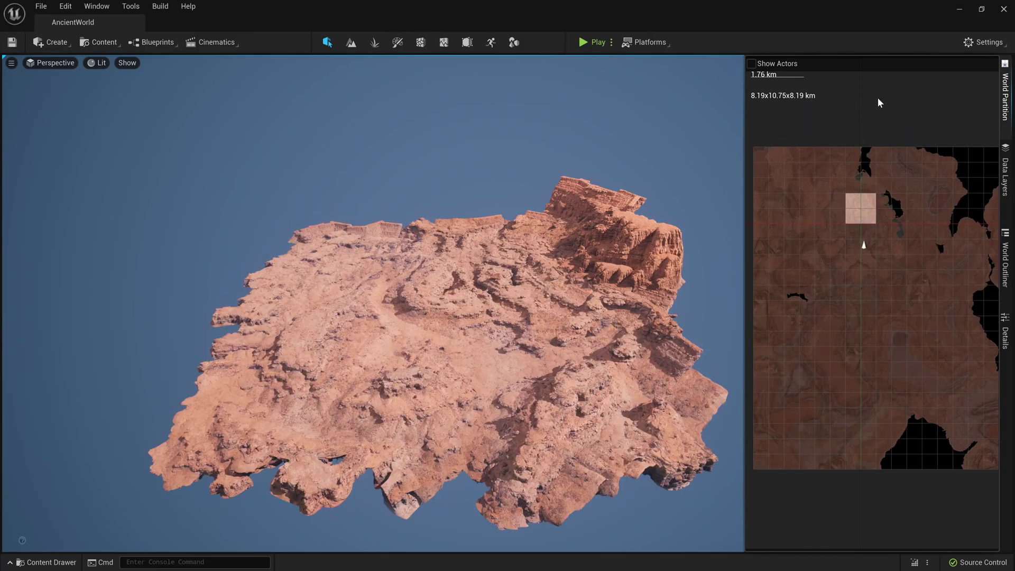
{"action": "left_click_drag", "start_coordinate": [838, 182], "coordinate": [878, 231]}
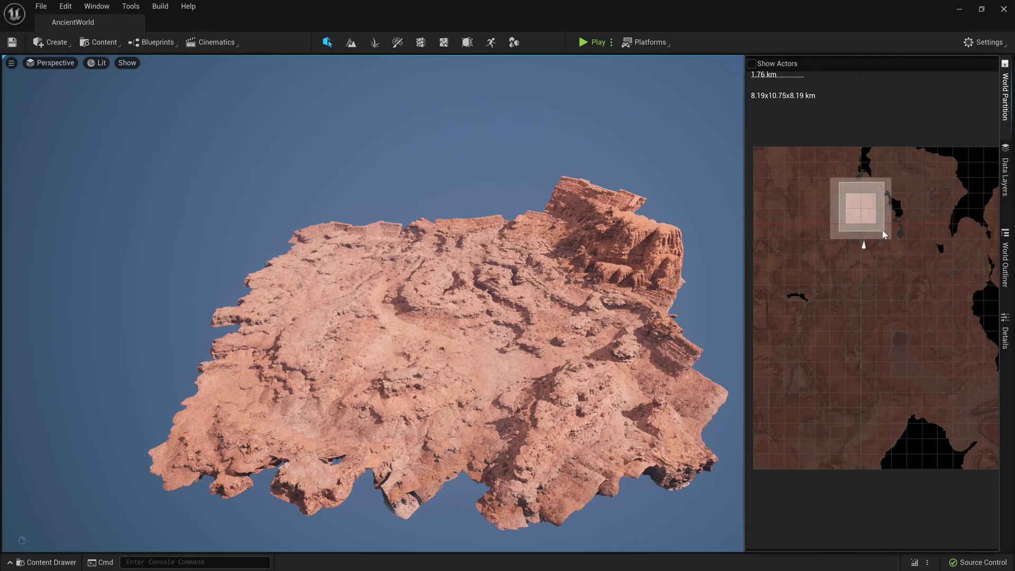
{"action": "right_click", "coordinate": [878, 232]}
{"action": "left_click", "coordinate": [914, 249]}
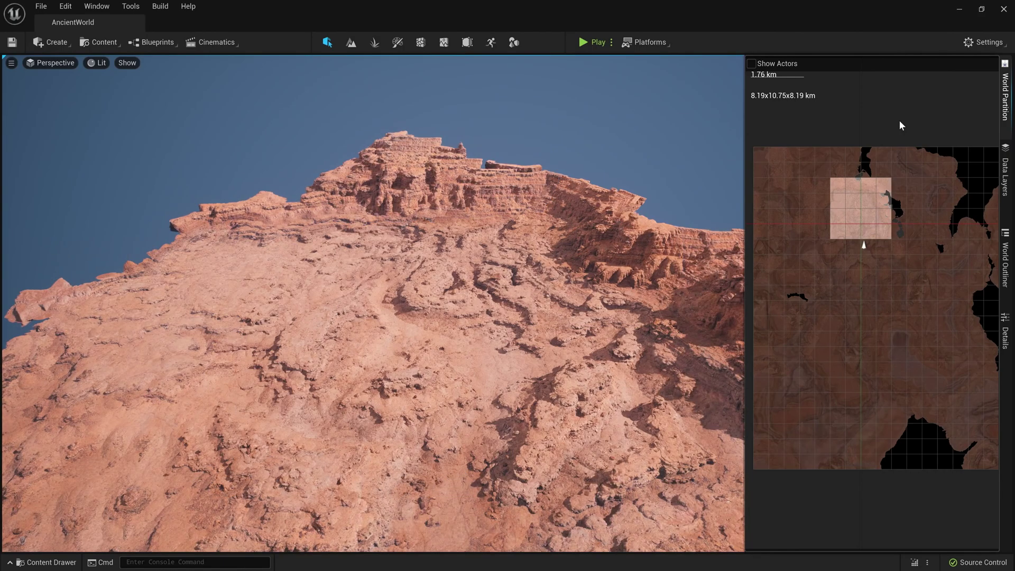
{"action": "left_click", "coordinate": [923, 39]}
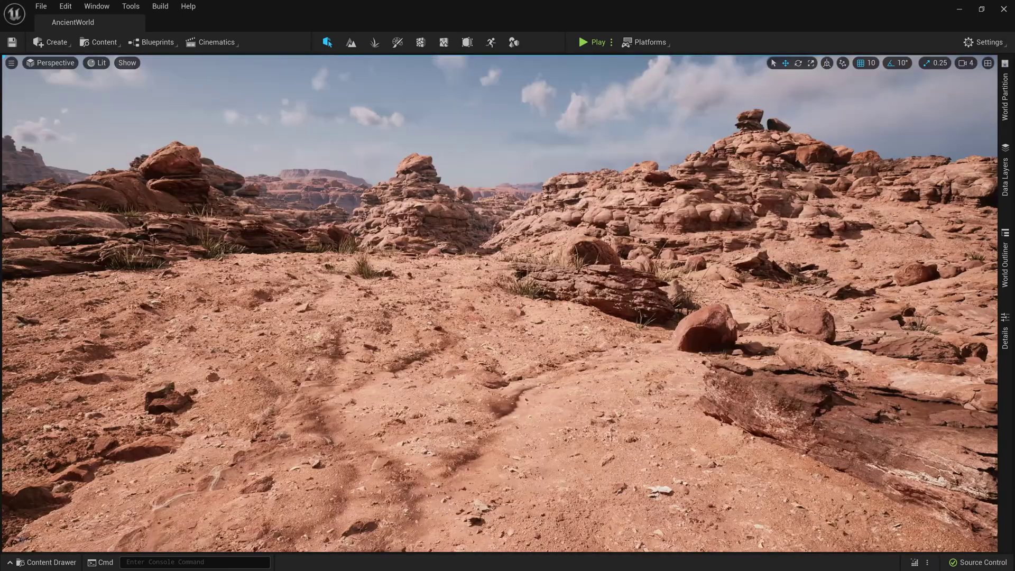
- Drag grass clumps onto the desert at left, mid-ground and by the right rock, then show Changelists
{"action": "key", "text": "ctrl+space"}
{"action": "left_click_drag", "start_coordinate": [661, 457], "coordinate": [266, 375]}
{"action": "key", "text": "ctrl+space"}
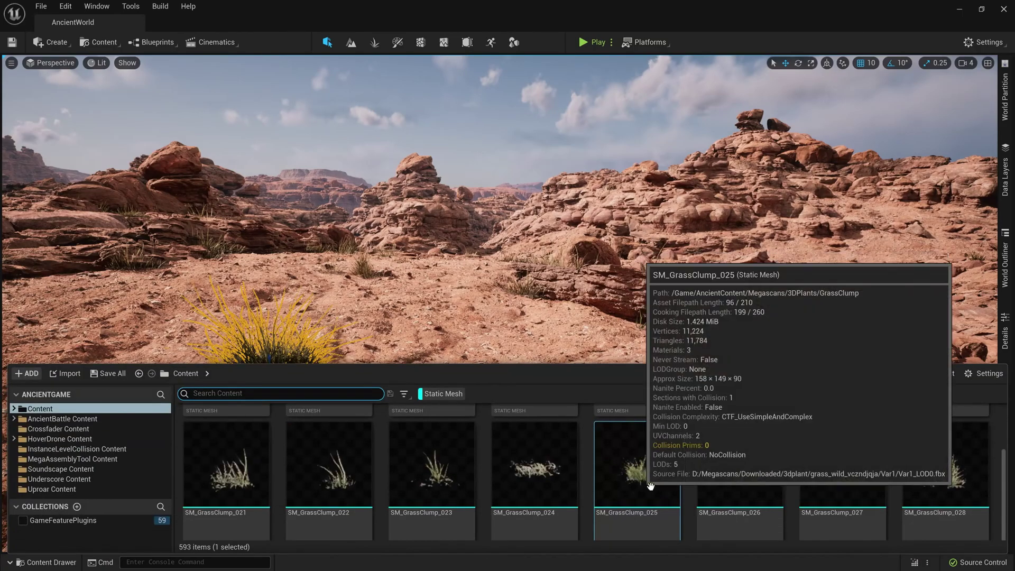
{"action": "left_click_drag", "start_coordinate": [417, 470], "coordinate": [540, 313]}
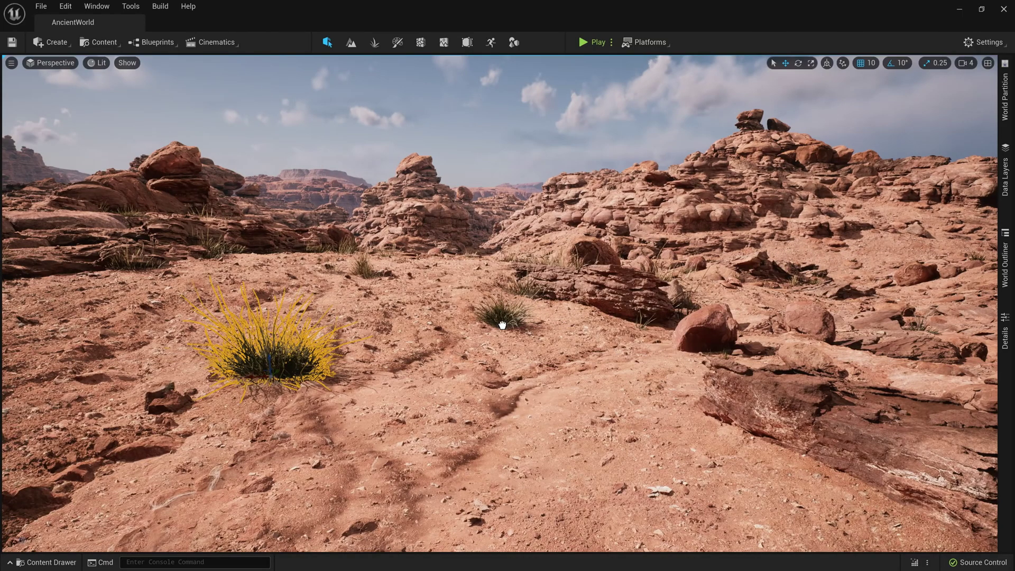
{"action": "key", "text": "ctrl+space"}
{"action": "left_click_drag", "start_coordinate": [817, 476], "coordinate": [627, 383]}
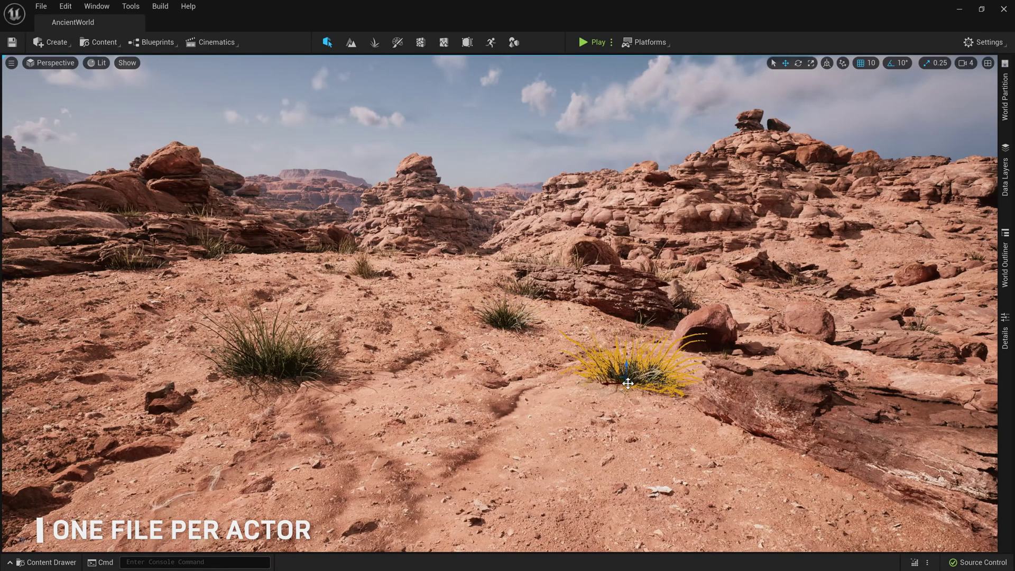
{"action": "left_click", "coordinate": [129, 6]}
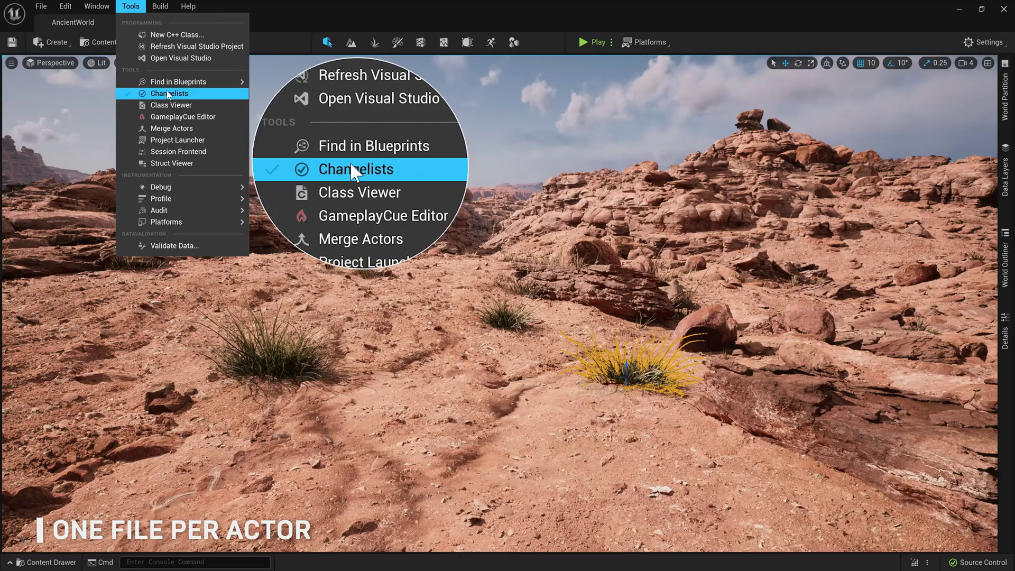
{"action": "left_click", "coordinate": [168, 94]}
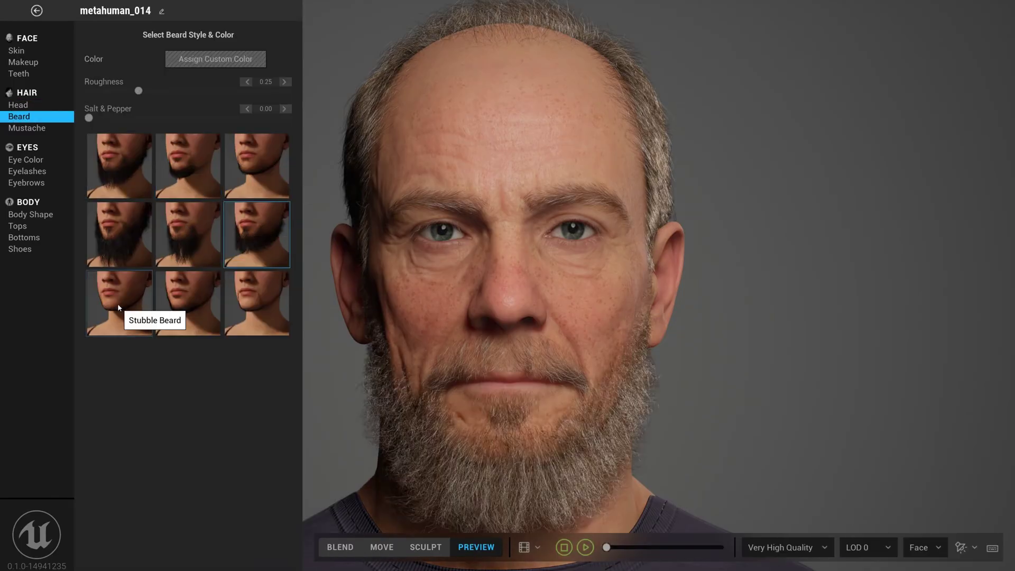
- Apply a Short Full Beard, long side-swept head hair and a Stubble Mustache
{"action": "left_click", "coordinate": [249, 185]}
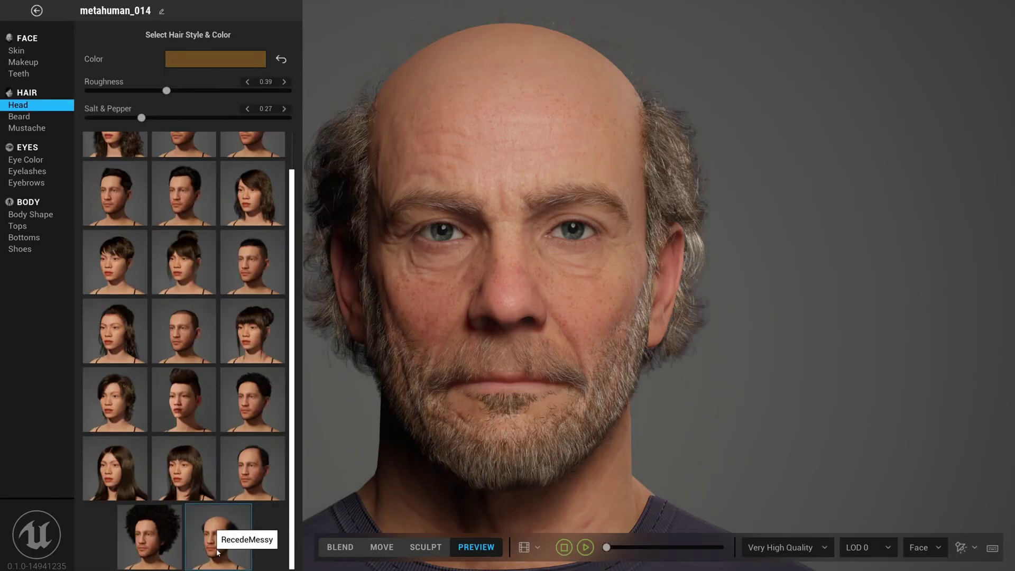
{"action": "left_click", "coordinate": [119, 401]}
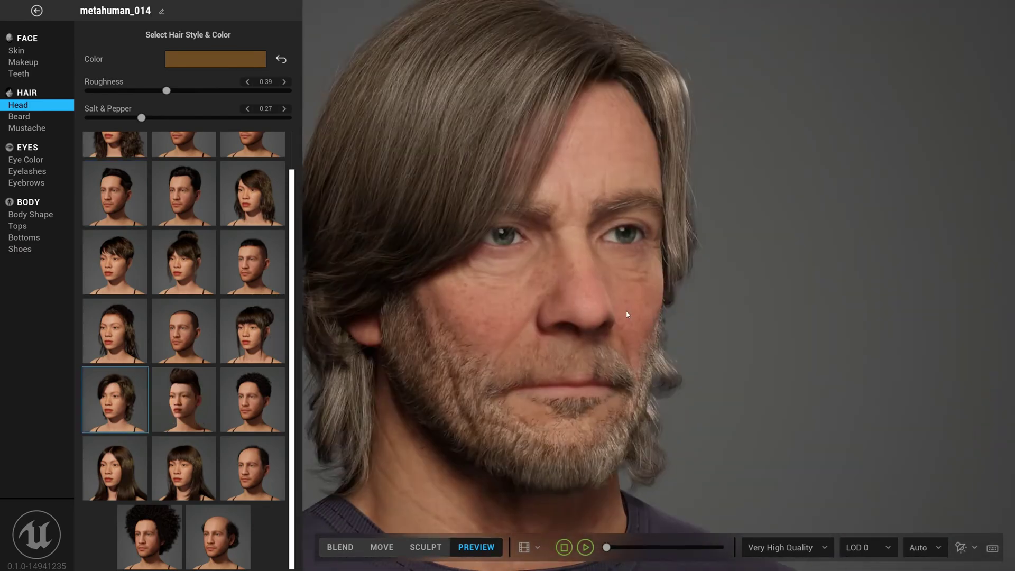
{"action": "left_click", "coordinate": [118, 306]}
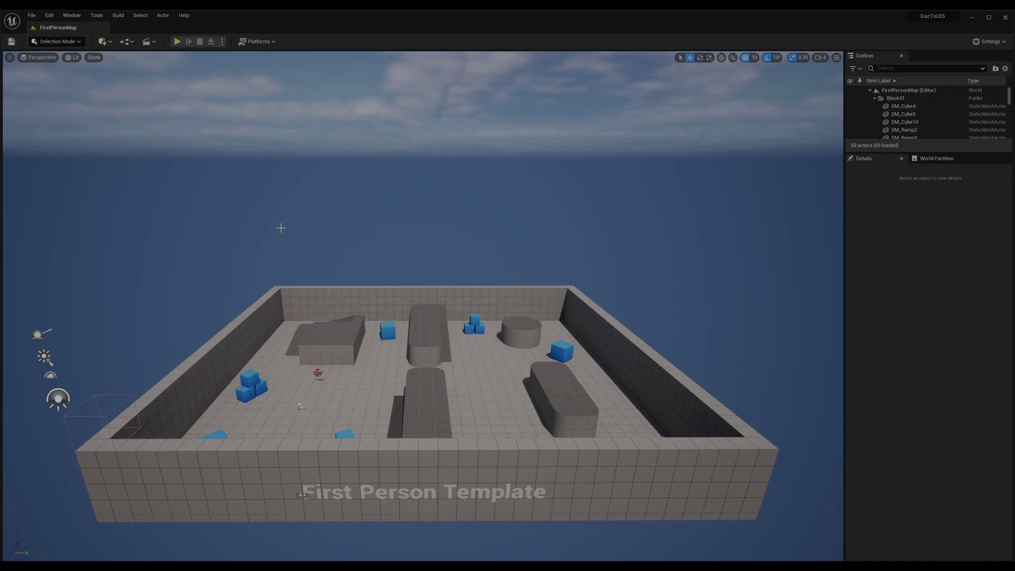
- Launch Quixel Bridge, browse Contemporary Surfaces and Environment > Historic, then switch to MetaHumans
{"action": "left_click", "coordinate": [114, 47]}
{"action": "left_click", "coordinate": [125, 75]}
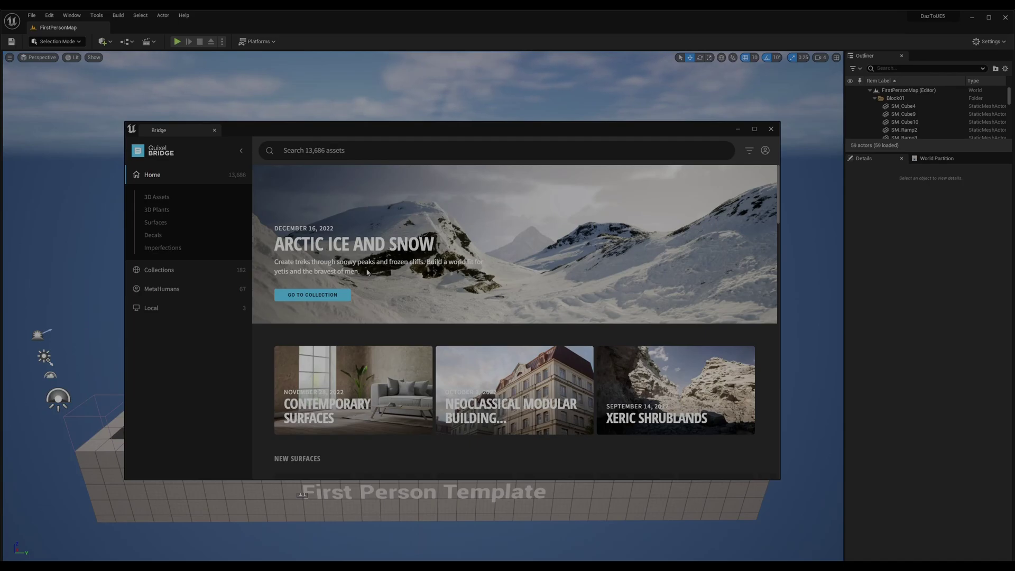
{"action": "left_click", "coordinate": [379, 365]}
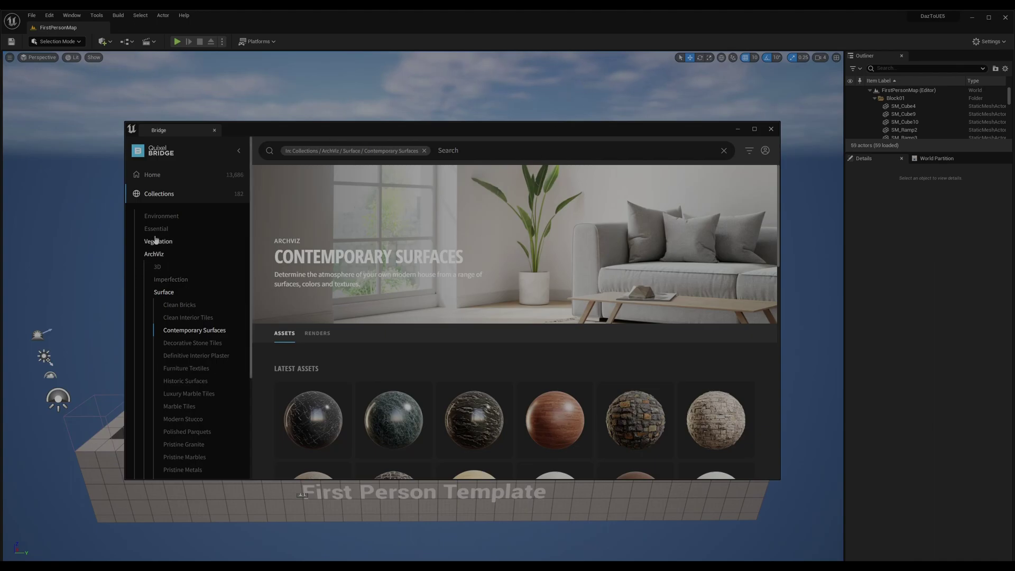
{"action": "left_click", "coordinate": [160, 219]}
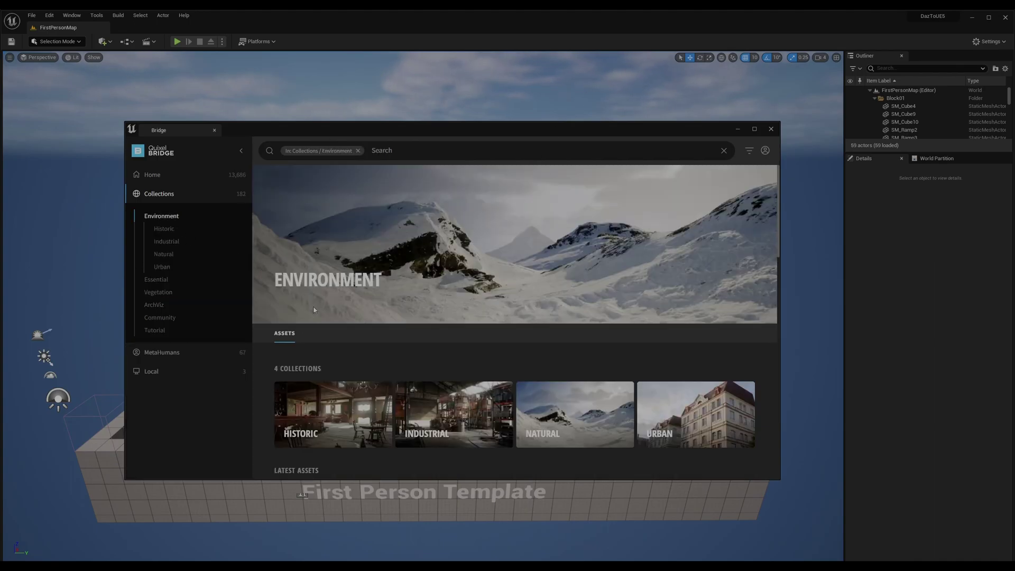
{"action": "left_click", "coordinate": [344, 400]}
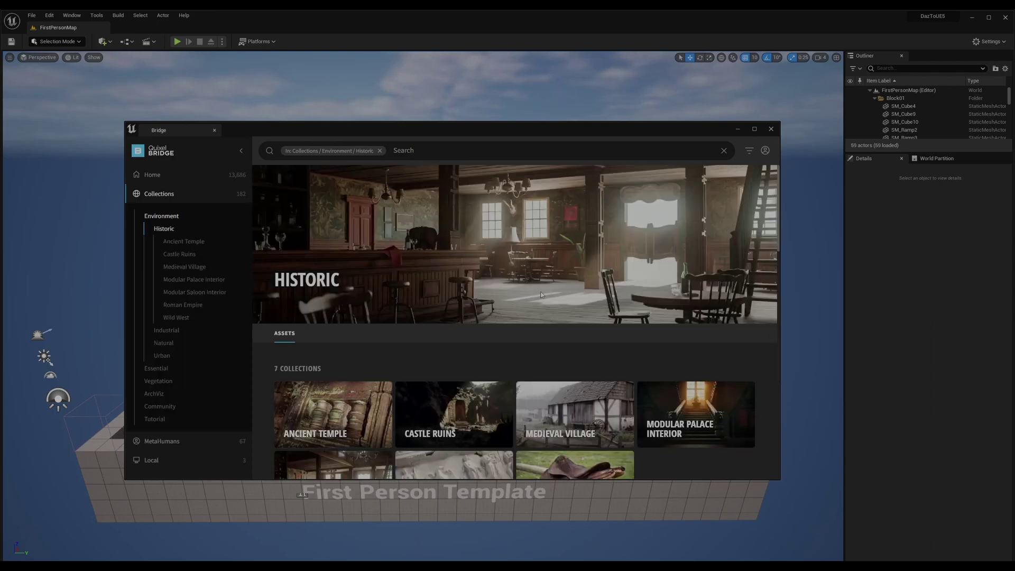
{"action": "left_click", "coordinate": [154, 440]}
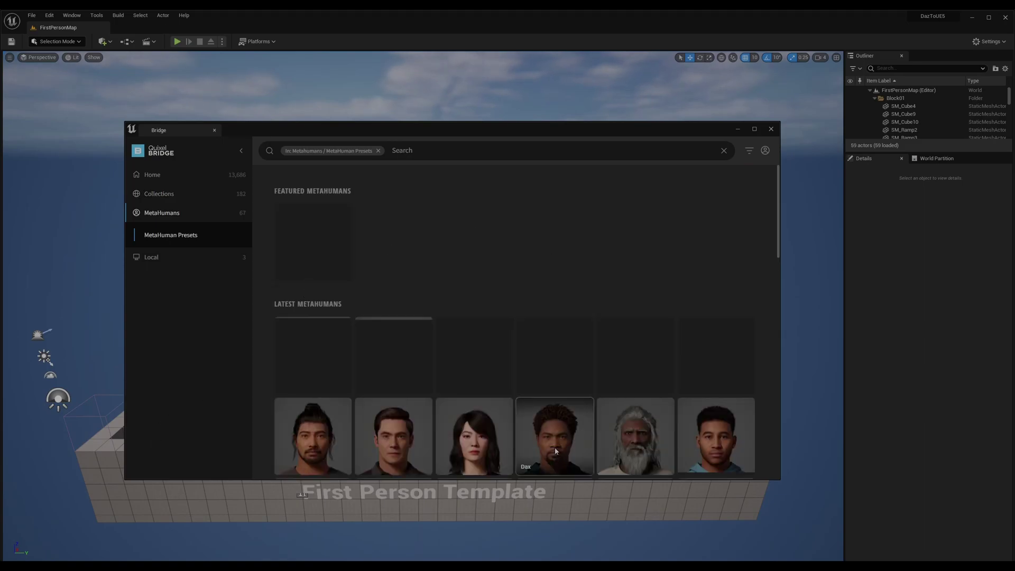
- Preview the Dax preset, then open the Amelia MetaHuman preset's detail panel
{"action": "left_click", "coordinate": [555, 456]}
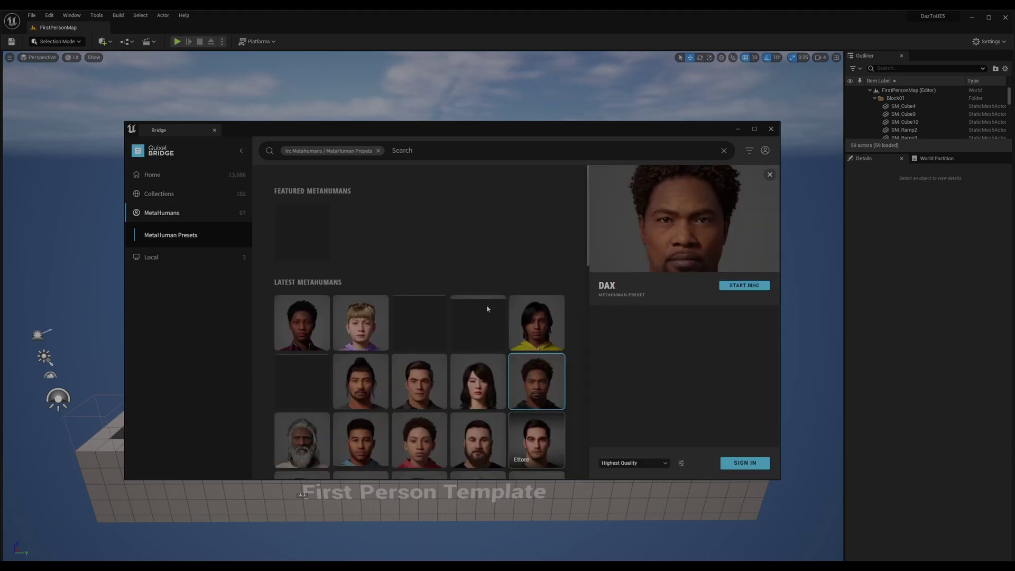
{"action": "left_click", "coordinate": [375, 333]}
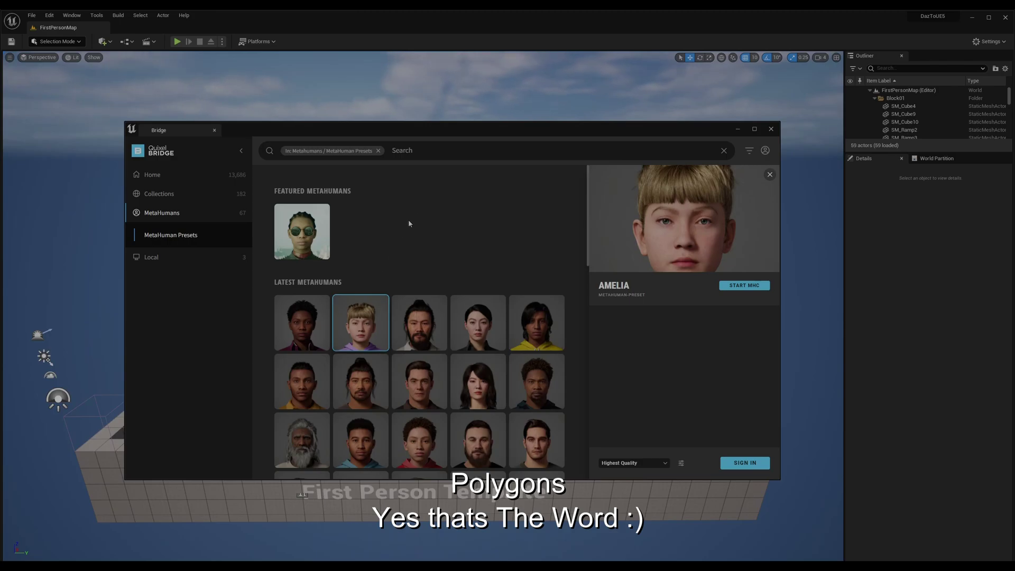
{"action": "left_click_drag", "start_coordinate": [441, 132], "coordinate": [442, 132]}
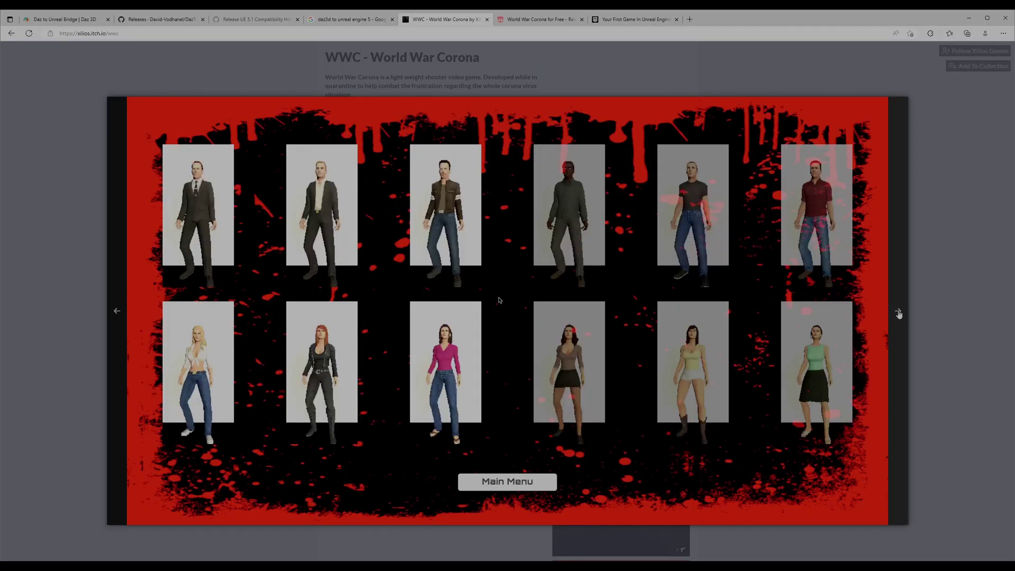
- Flip through three World War Corona screenshots, then play the trailer and open it on YouTube
{"action": "left_click", "coordinate": [899, 311]}
{"action": "left_click", "coordinate": [898, 311]}
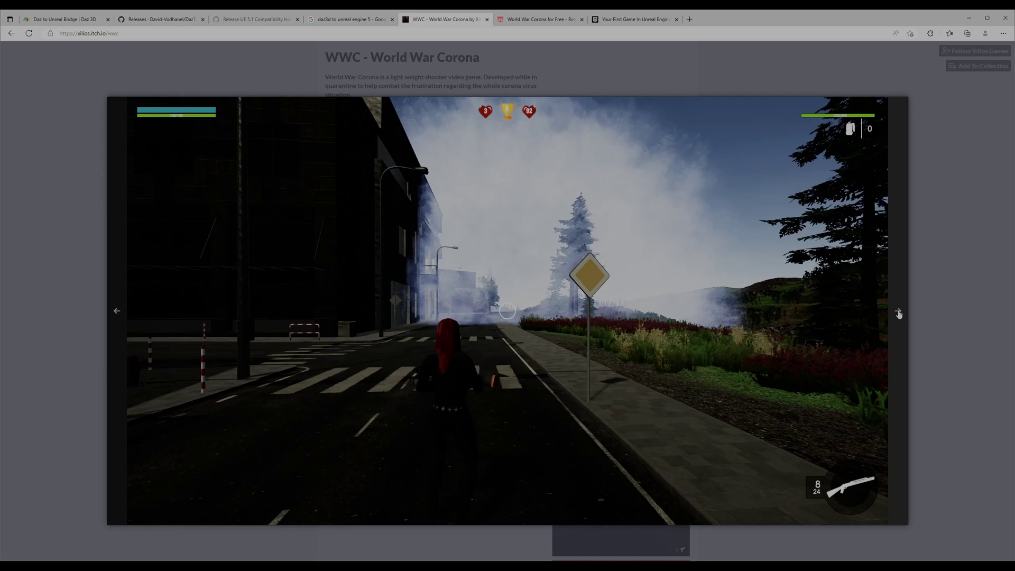
{"action": "left_click", "coordinate": [899, 312]}
{"action": "key", "text": "Escape"}
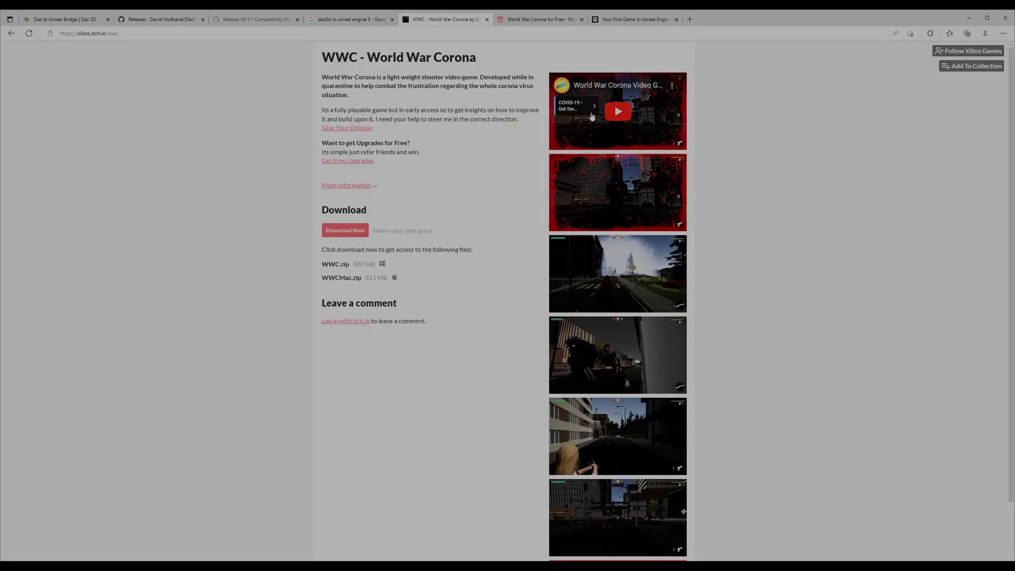
{"action": "left_click", "coordinate": [592, 116]}
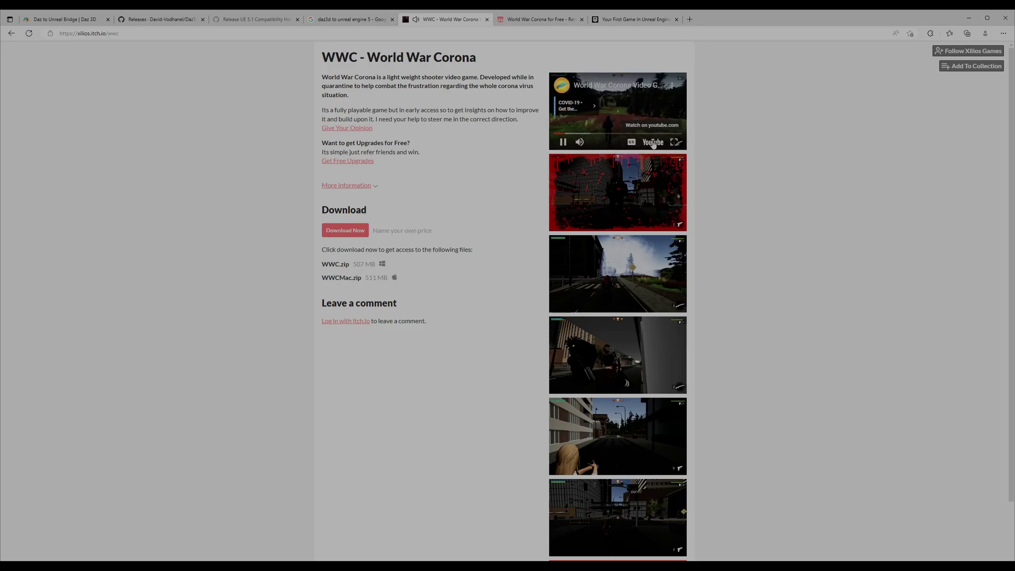
{"action": "left_click", "coordinate": [652, 142]}
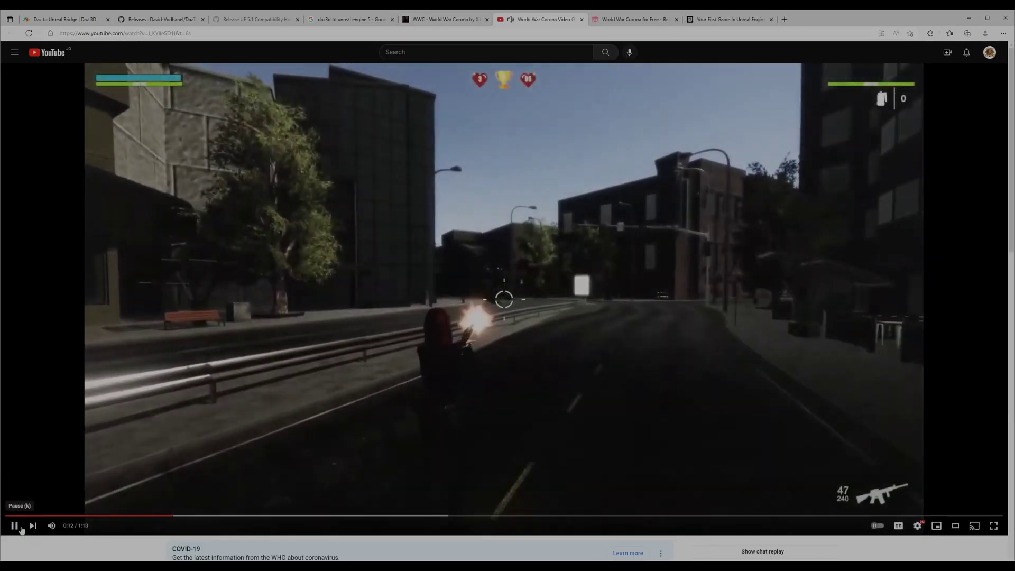
- Pause the World War Corona trailer and rewind it to 0:00
{"action": "left_click", "coordinate": [15, 525]}
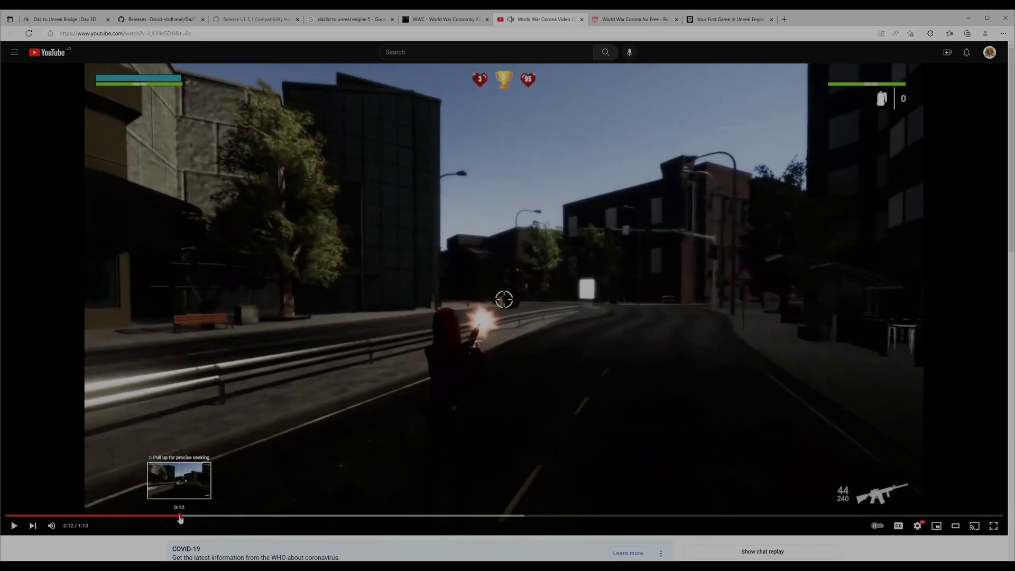
{"action": "left_click_drag", "start_coordinate": [178, 515], "coordinate": [6, 515]}
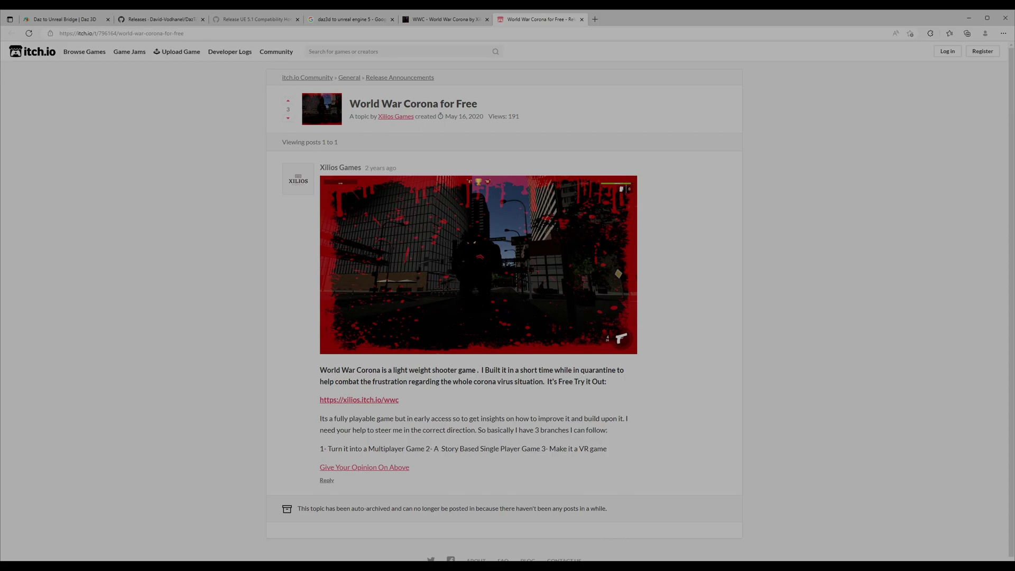
- Open the 'Unreal Engine 5' notes from Notepad's recent files and scroll down to the tutorial link
{"action": "left_click", "coordinate": [546, 566]}
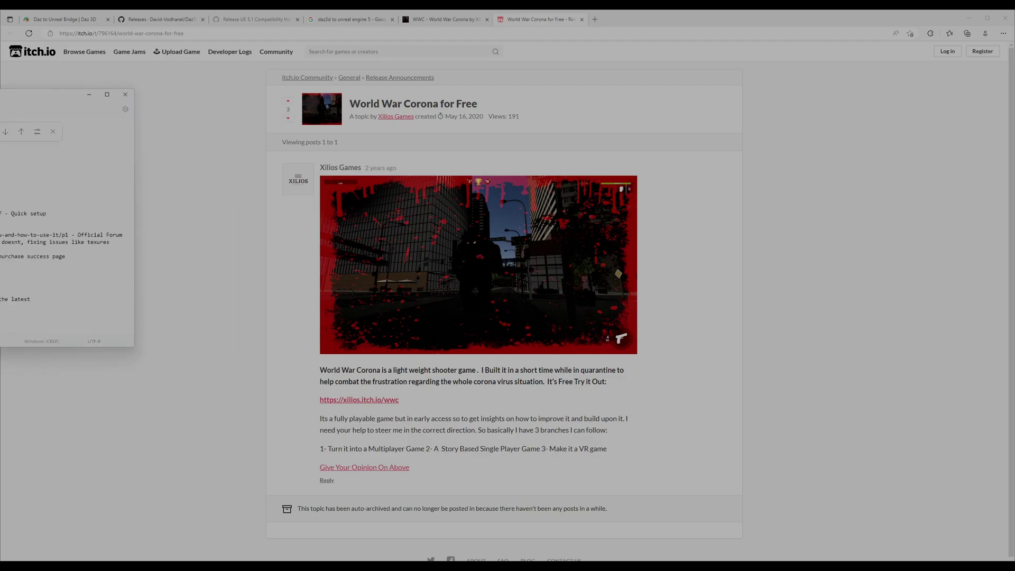
{"action": "right_click", "coordinate": [546, 565]}
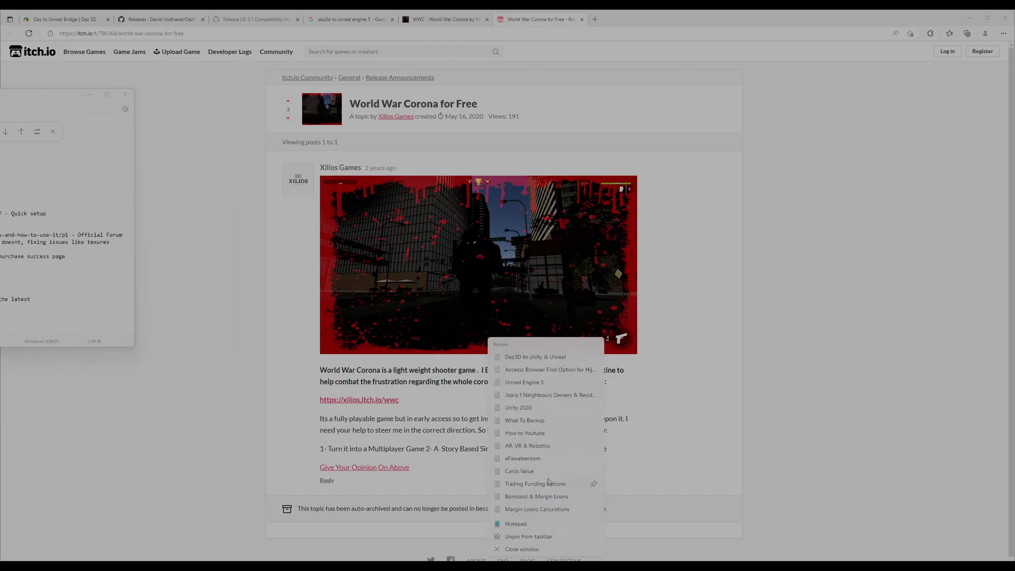
{"action": "left_click", "coordinate": [543, 383]}
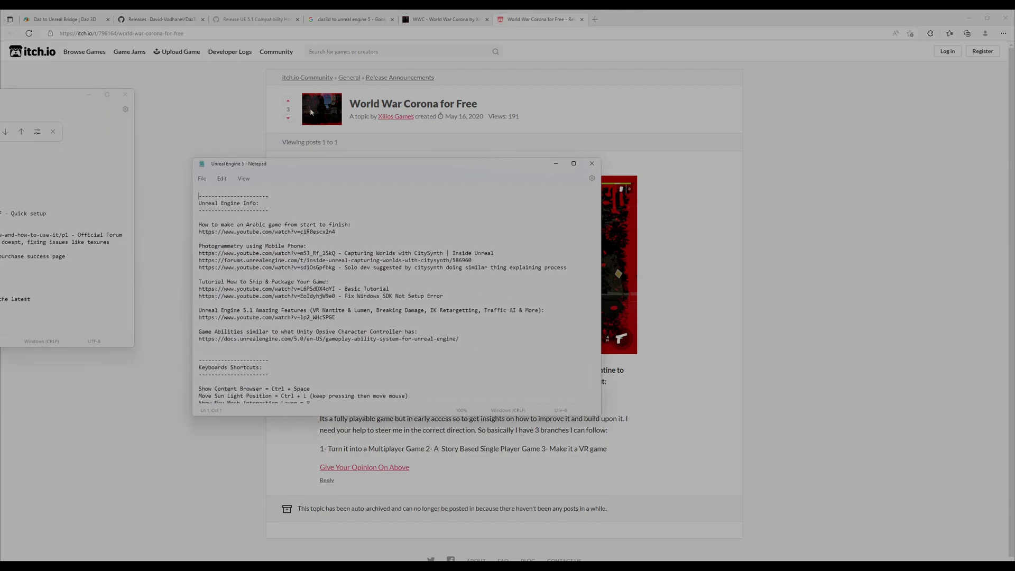
{"action": "left_click_drag", "start_coordinate": [81, 88], "coordinate": [0, 89]}
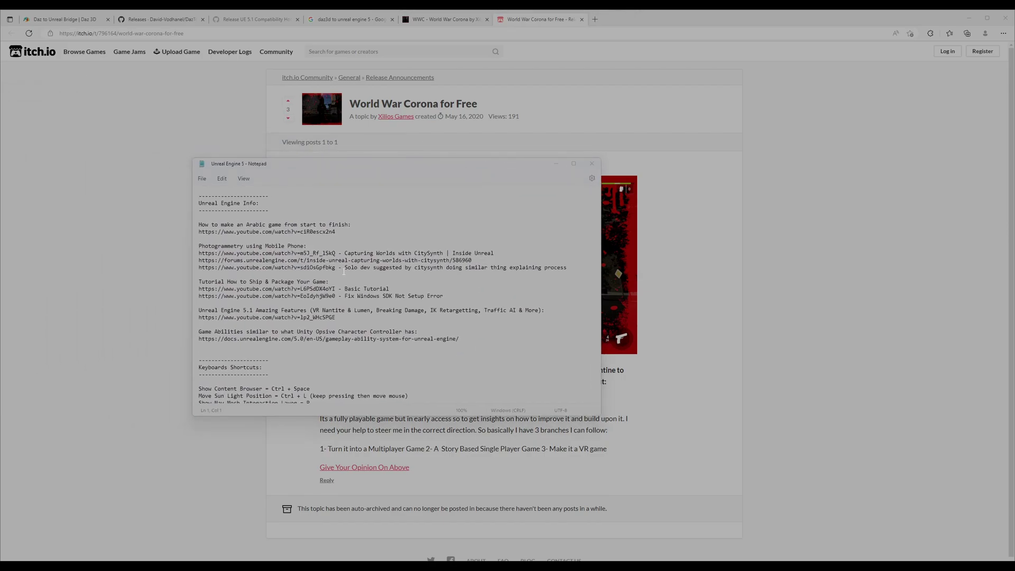
{"action": "scroll", "coordinate": [344, 272], "scroll_direction": "down", "scroll_amount": 8}
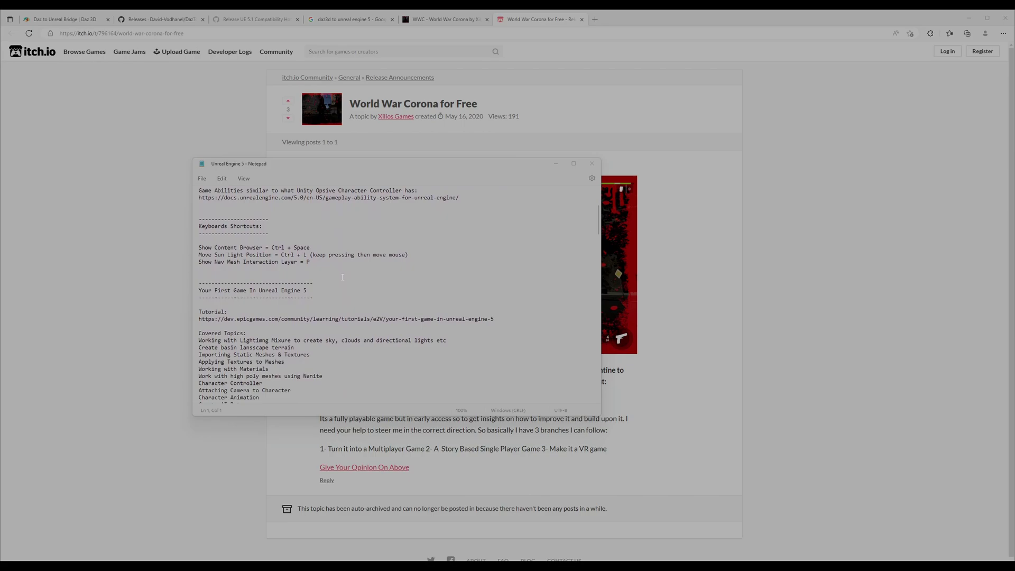
{"action": "scroll", "coordinate": [343, 277], "scroll_direction": "down", "scroll_amount": 3}
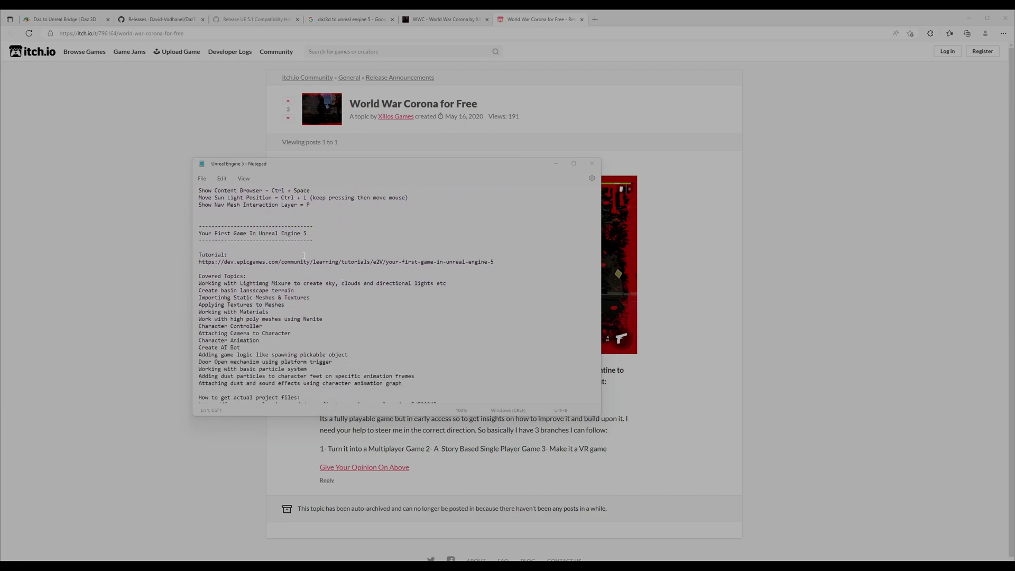
{"action": "scroll", "coordinate": [304, 255], "scroll_direction": "down", "scroll_amount": 2}
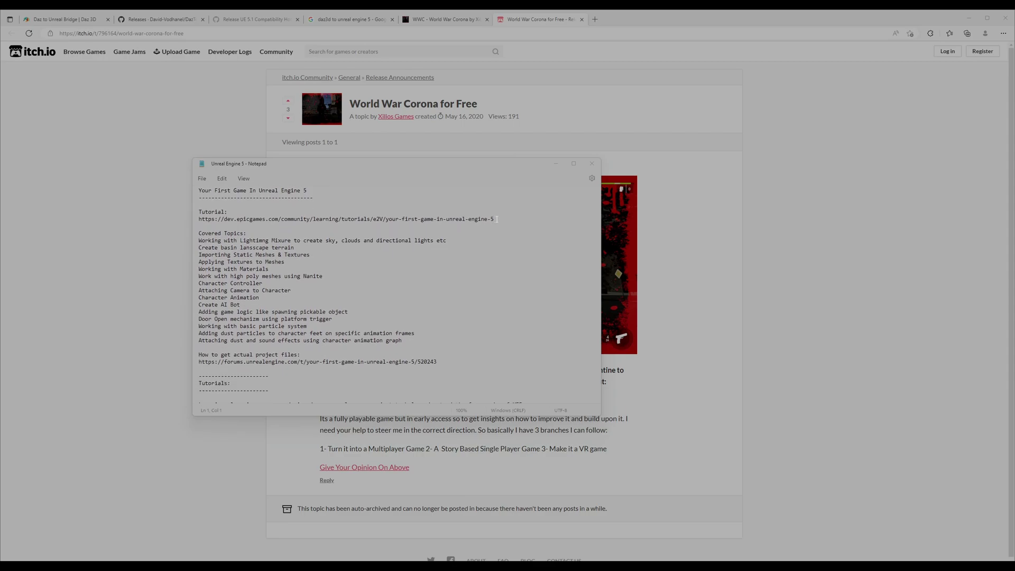
- Copy the tutorial URL from the notes and load it in a new browser tab
{"action": "triple_click", "coordinate": [497, 219]}
{"action": "type", "text": "c"}
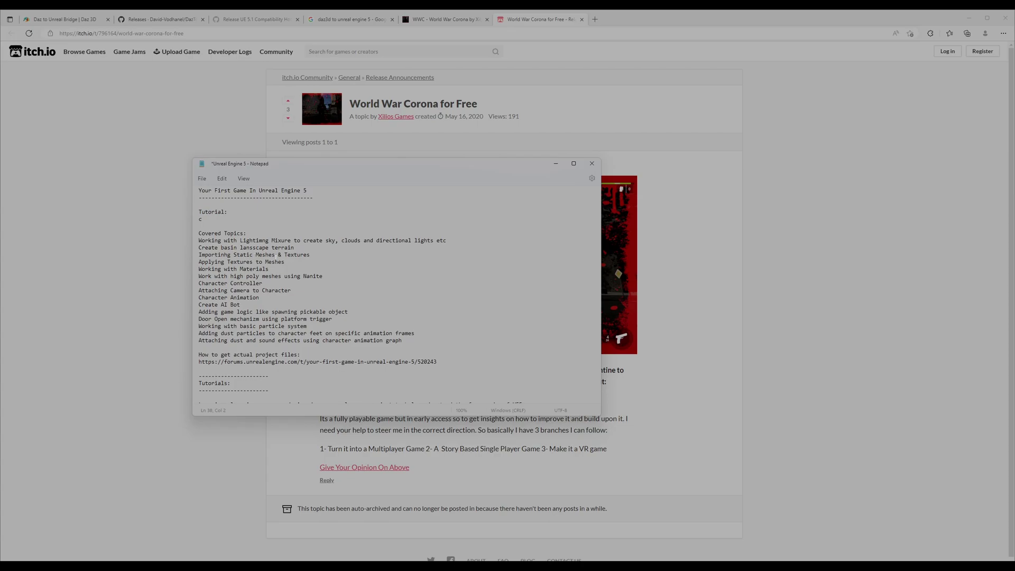
{"action": "key", "text": "ctrl+z"}
{"action": "key", "text": "ctrl+c"}
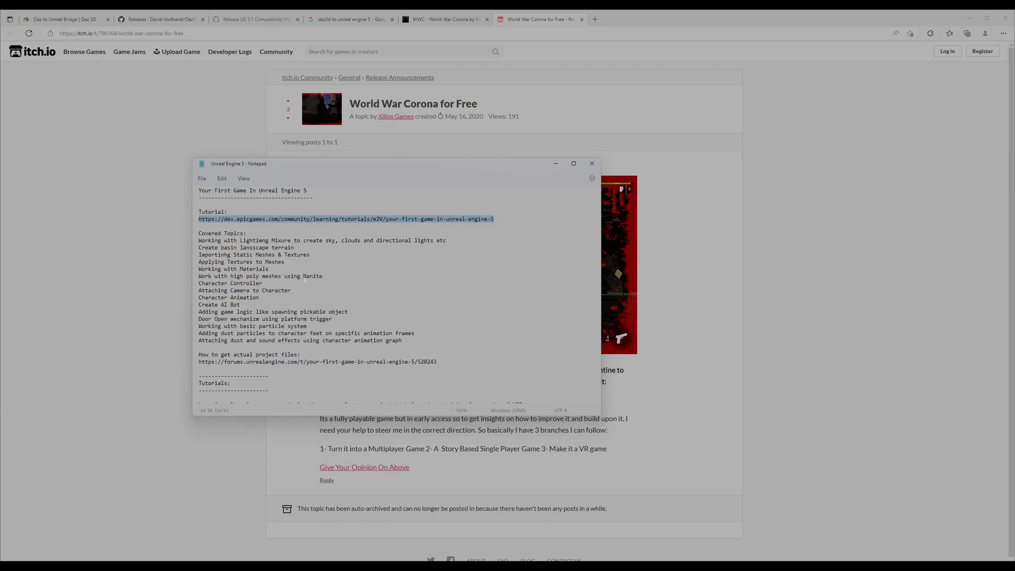
{"action": "left_click", "coordinate": [594, 19]}
{"action": "key", "text": "ctrl+v"}
{"action": "key", "text": "Return"}
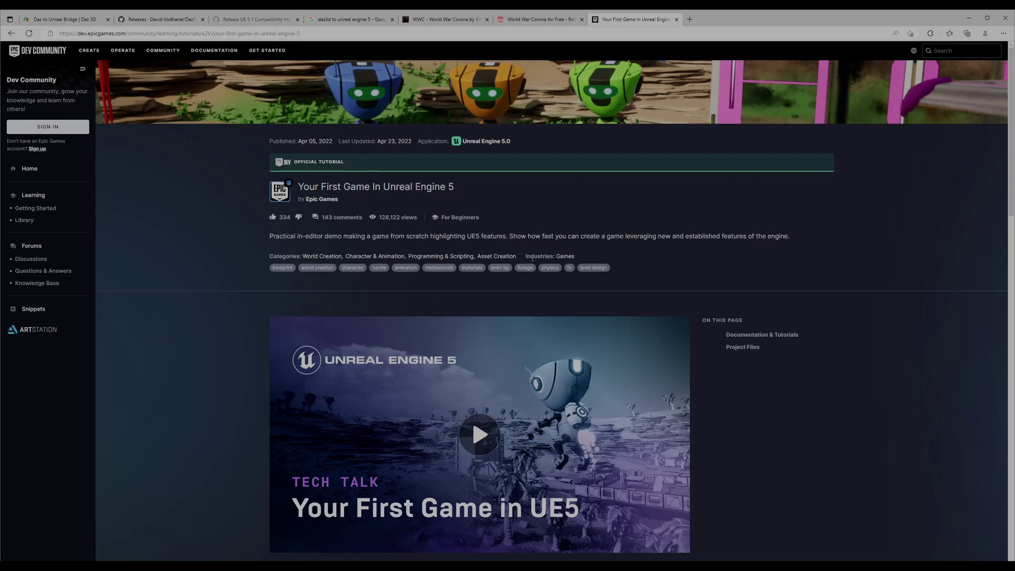
- Scroll the tutorial page, then bring the 'Unreal Engine 5 - Notepad' window back to the front
{"action": "scroll", "coordinate": [533, 259], "scroll_direction": "down", "scroll_amount": 2}
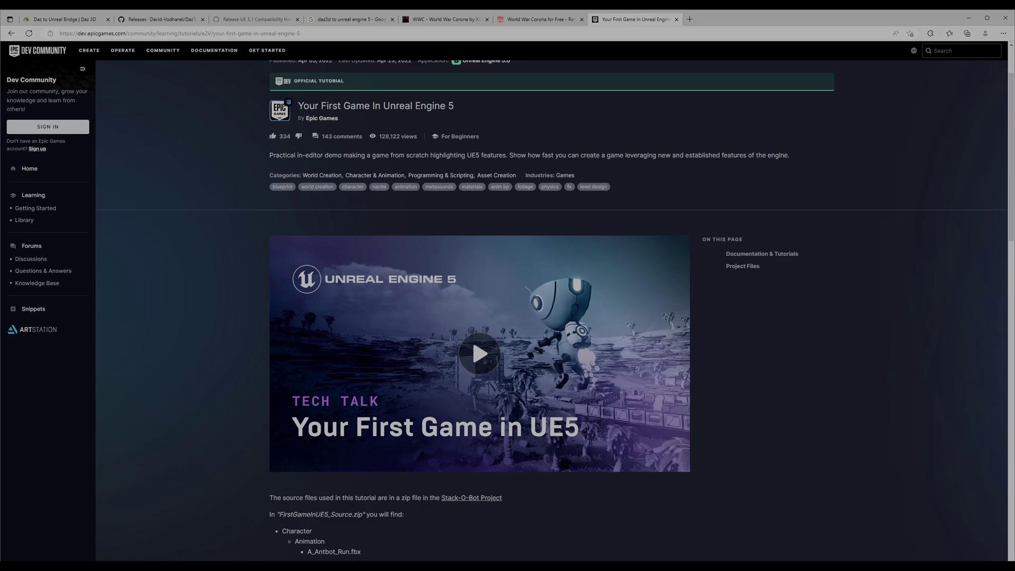
{"action": "mouse_move", "coordinate": [545, 566]}
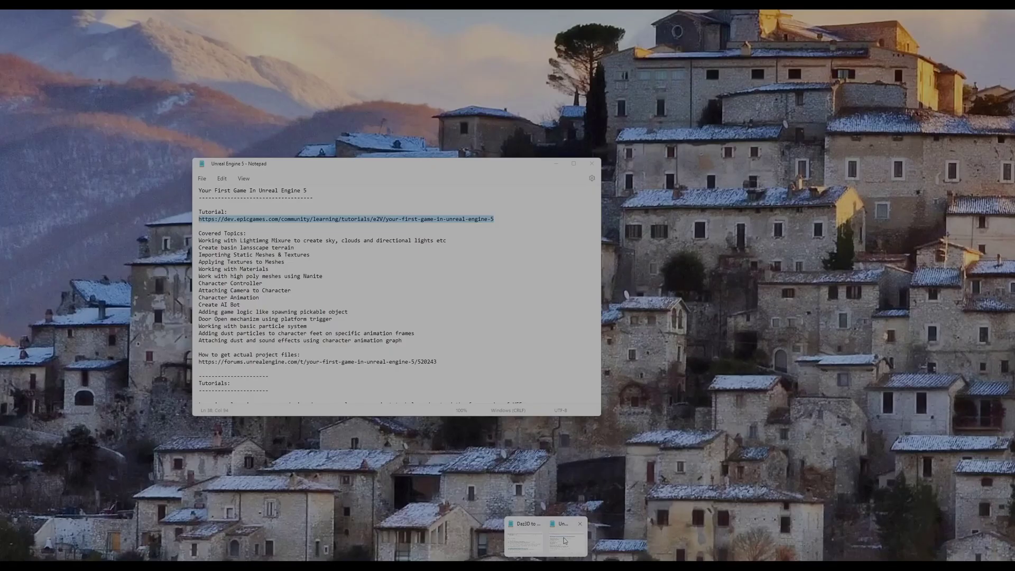
{"action": "left_click", "coordinate": [567, 534]}
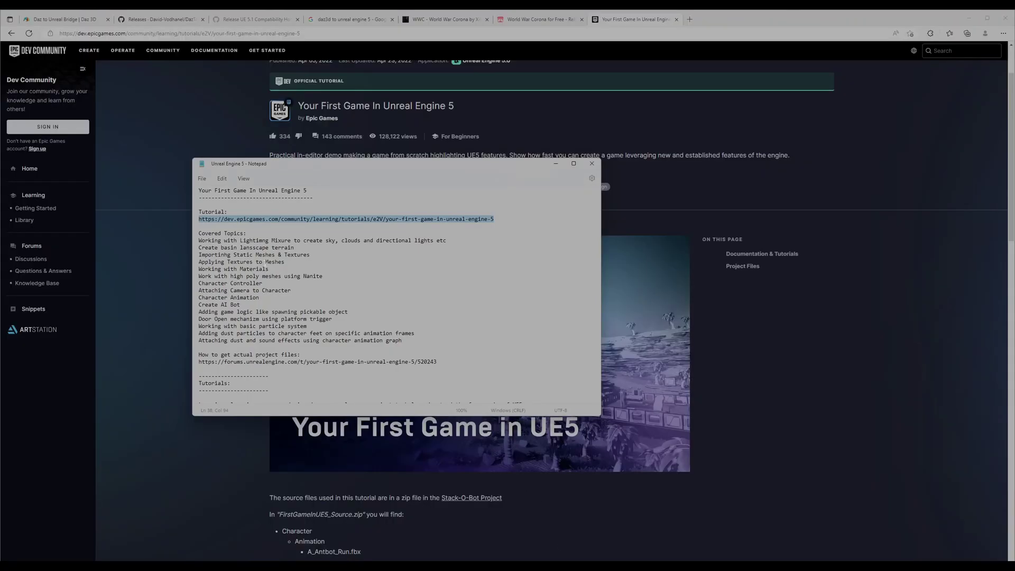
- Place the cursor in the misspelled 'Lightimng' to begin fixing the Covered Topics list
{"action": "left_click", "coordinate": [262, 240]}
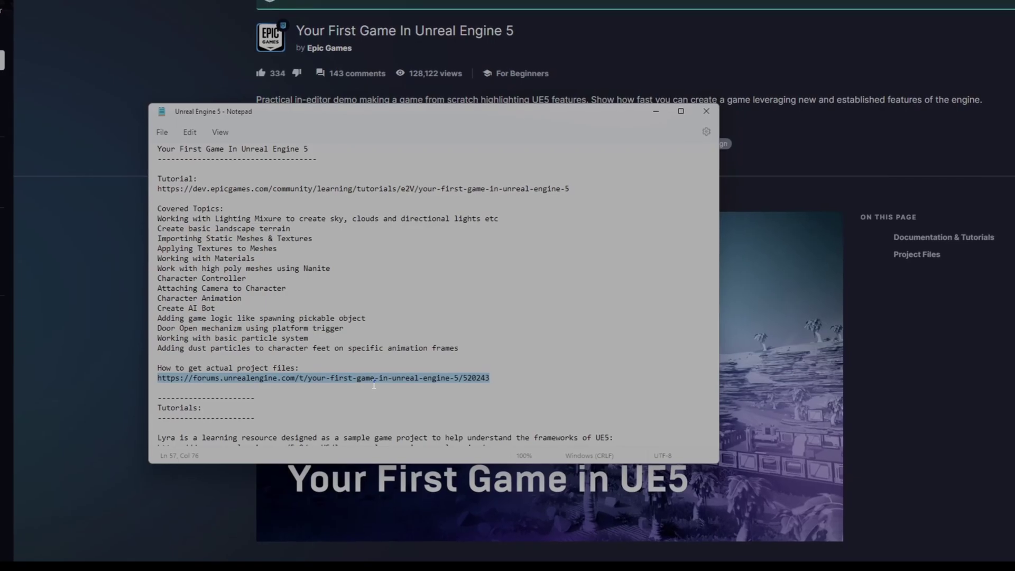
- Bring the tutorial page forward and start the Your First Game in UE5 video
{"action": "left_click", "coordinate": [754, 223]}
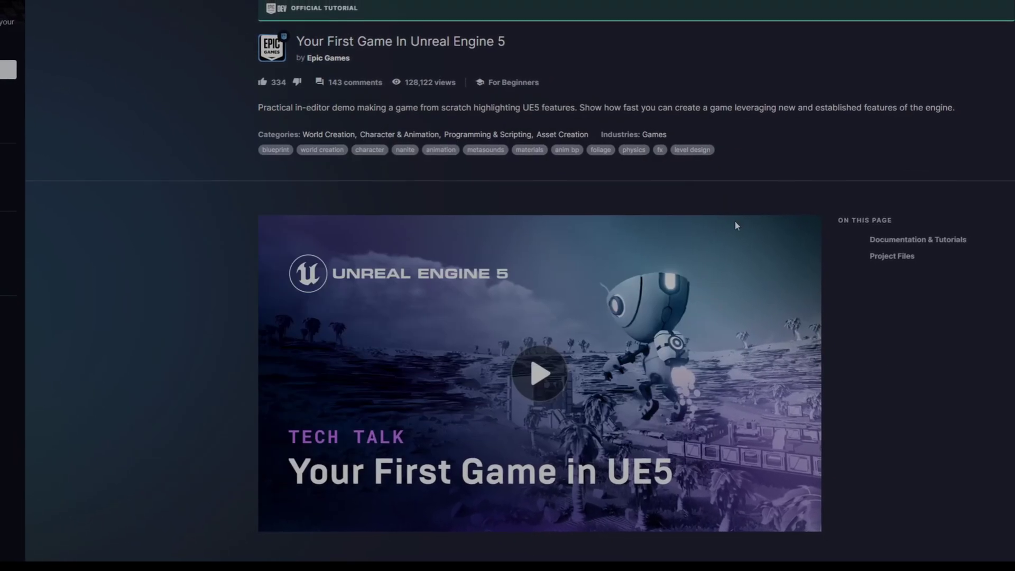
{"action": "scroll", "coordinate": [736, 226], "scroll_direction": "down", "scroll_amount": 2}
{"action": "scroll", "coordinate": [516, 349], "scroll_direction": "up", "scroll_amount": 5}
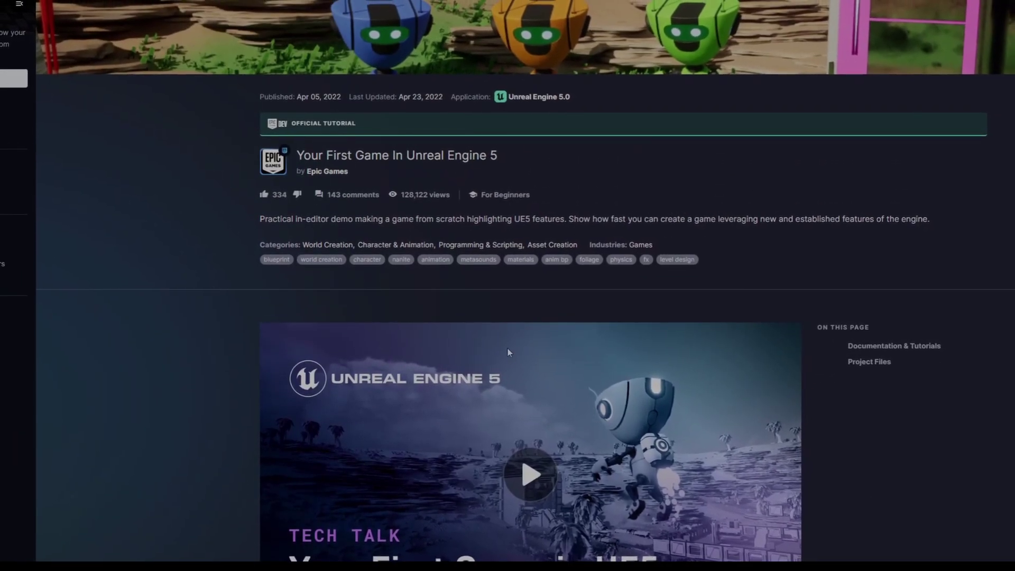
{"action": "scroll", "coordinate": [508, 352], "scroll_direction": "down", "scroll_amount": 2}
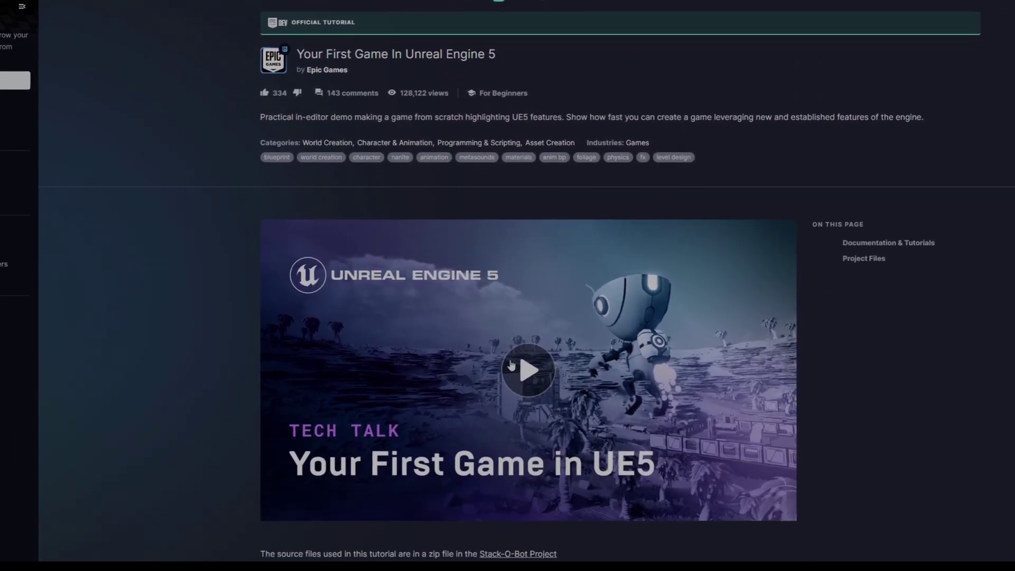
{"action": "left_click", "coordinate": [462, 416]}
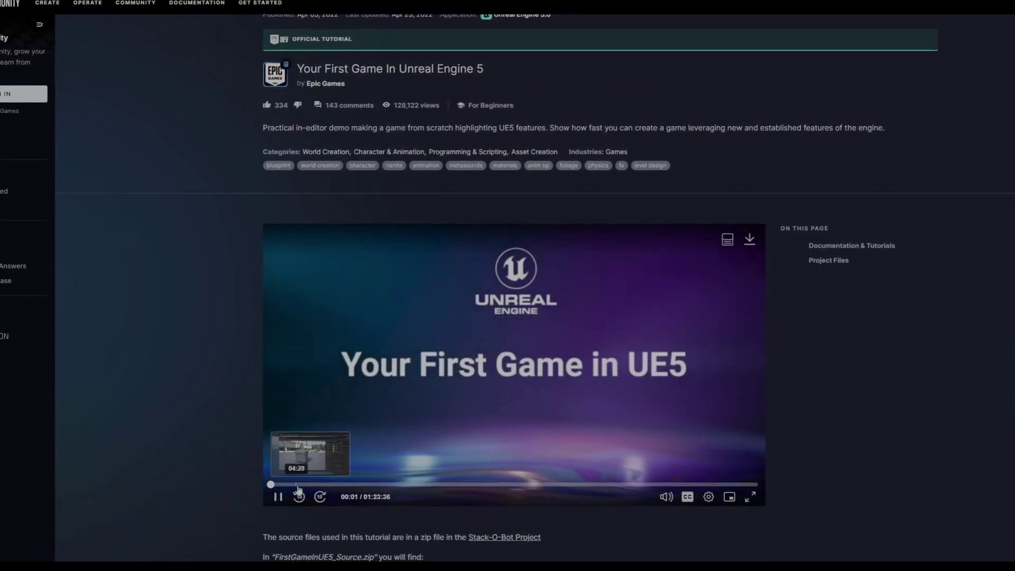
- Mute the video and skip ahead past 4:19 and 6:40 to about 9:23
{"action": "left_click", "coordinate": [297, 484]}
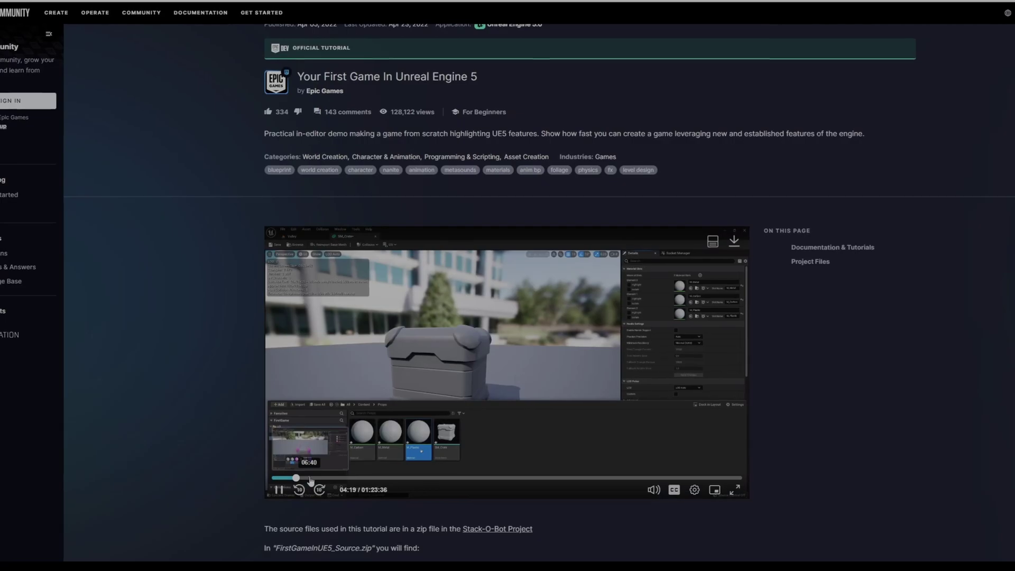
{"action": "left_click", "coordinate": [310, 479]}
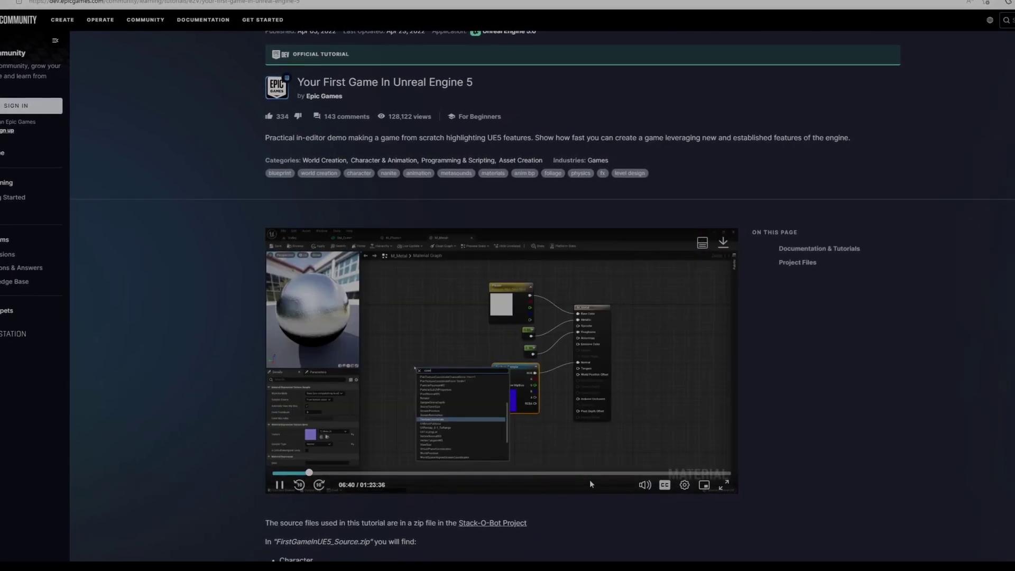
{"action": "left_click", "coordinate": [641, 484]}
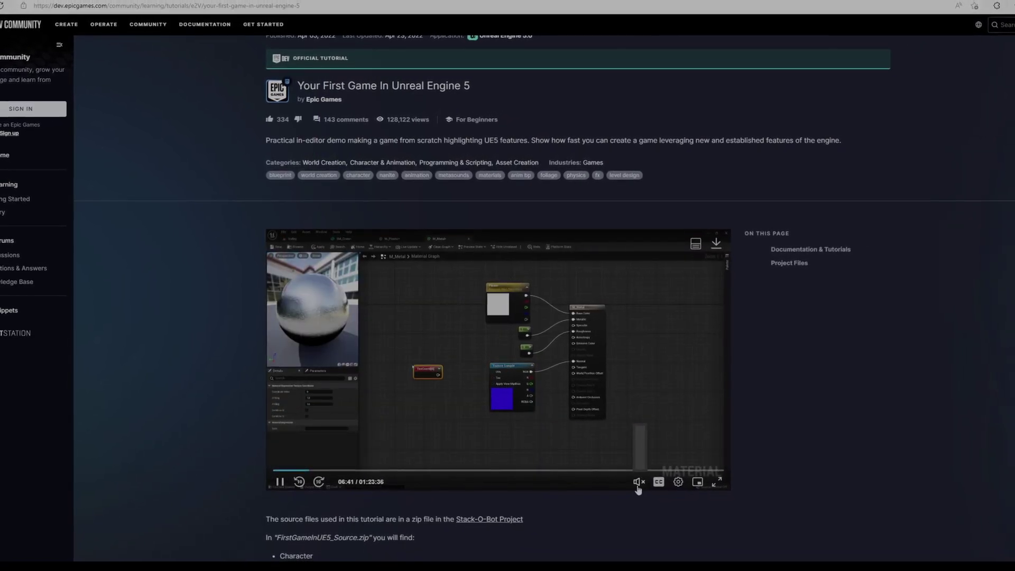
{"action": "left_click", "coordinate": [322, 466]}
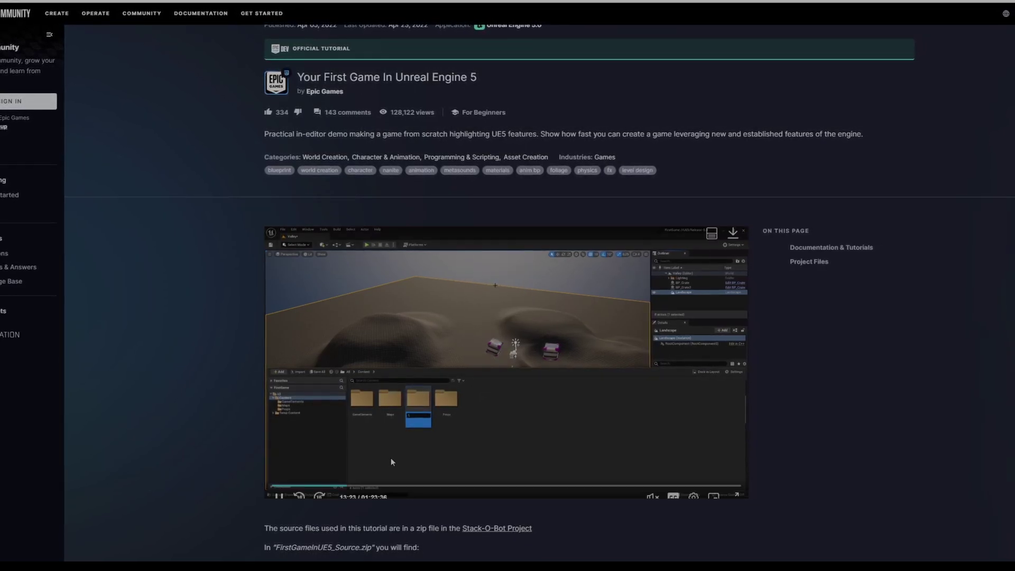
{"action": "scroll", "coordinate": [508, 285], "scroll_direction": "up", "scroll_amount": 2}
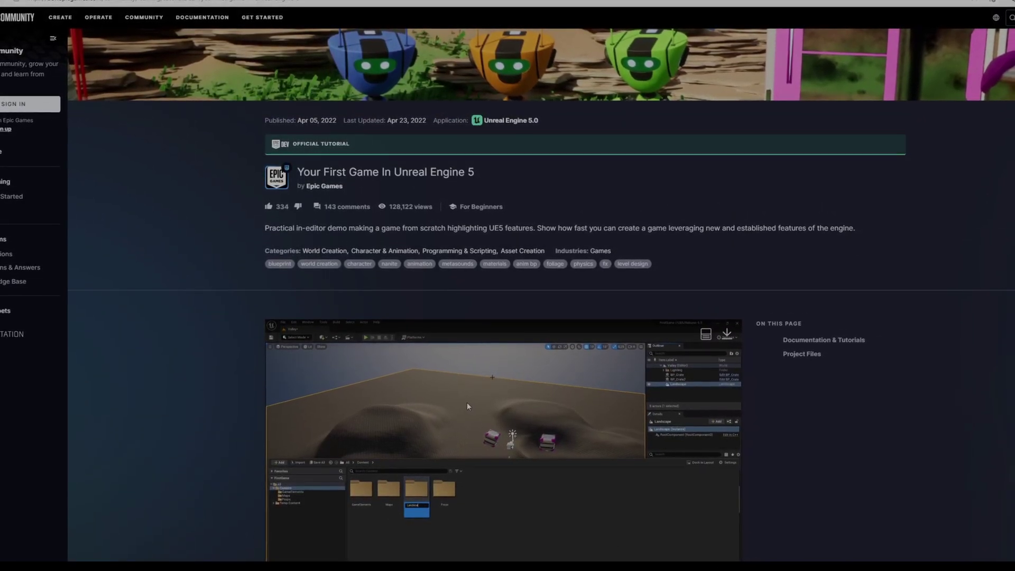
{"action": "scroll", "coordinate": [465, 404], "scroll_direction": "down", "scroll_amount": 3}
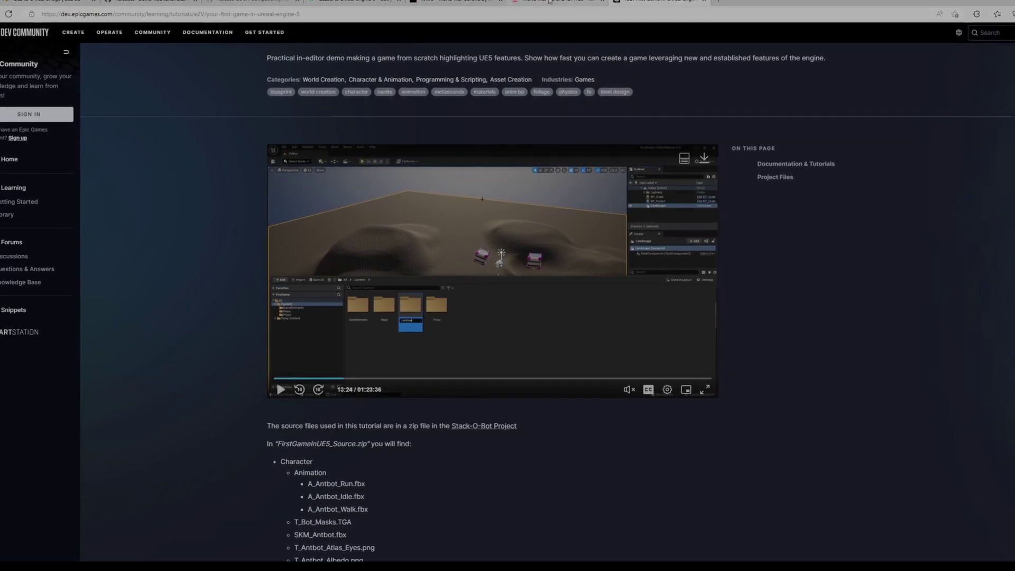
- Switch back to the itch.io 'World War Corona for Free' Release Announcements post
{"action": "left_click", "coordinate": [549, 1]}
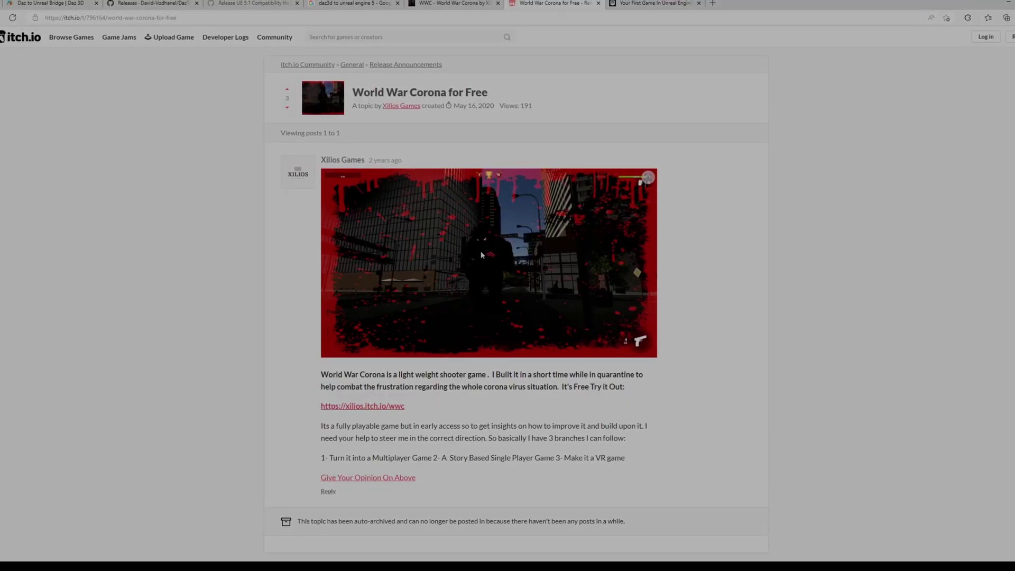